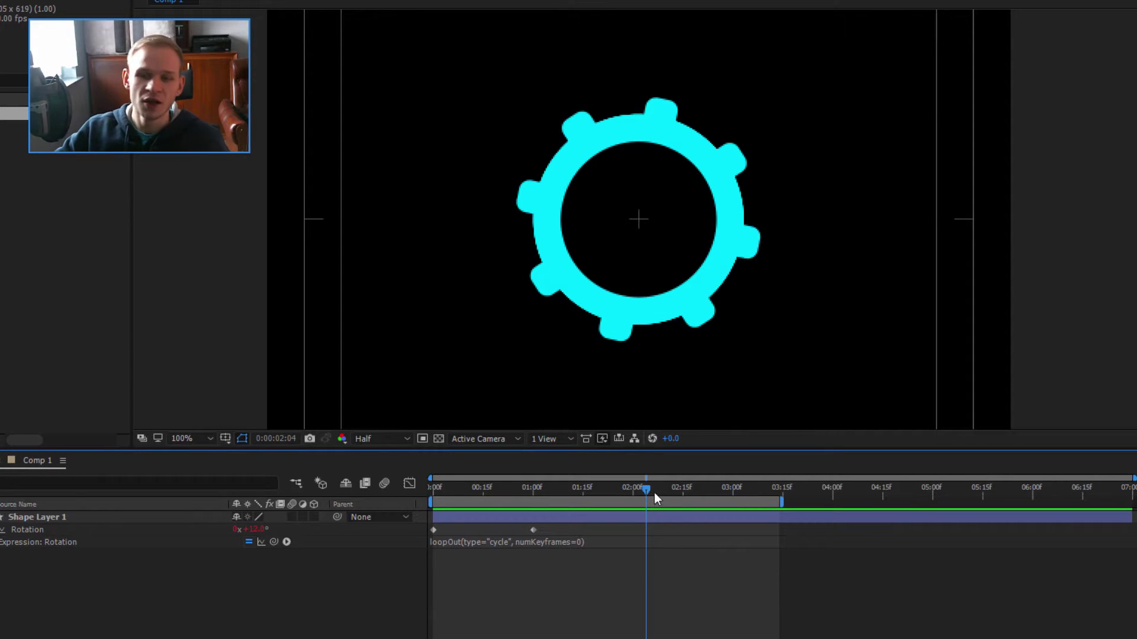
Preview the finished rotating cog from the start, with a larger viewer and safe-area guides hidden.
key(Home)
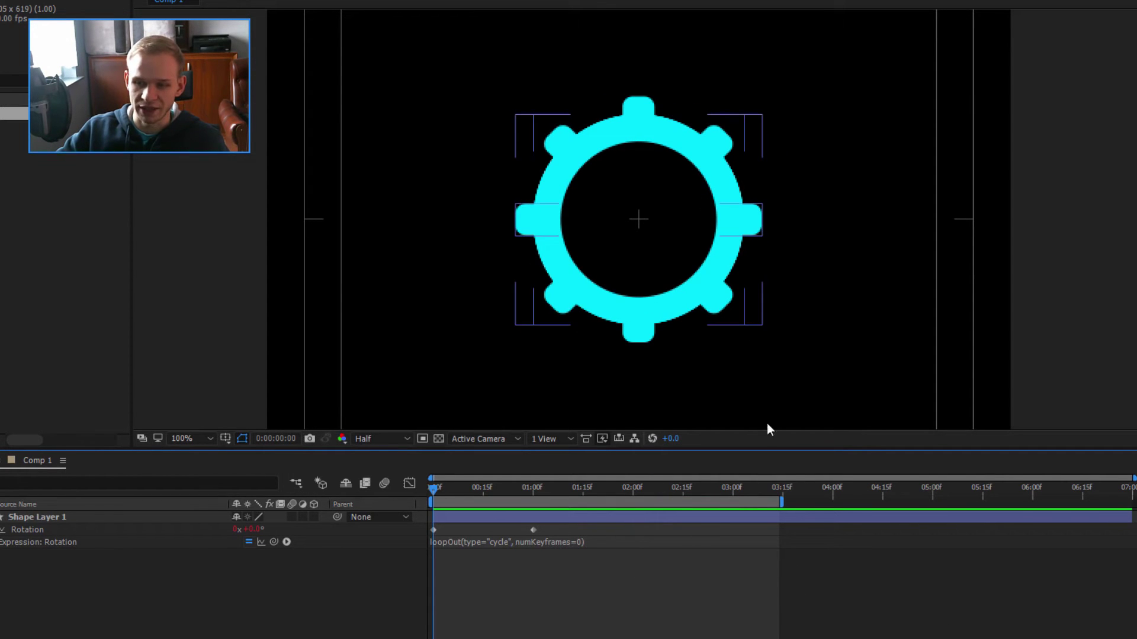
drag(940, 451, 892, 517)
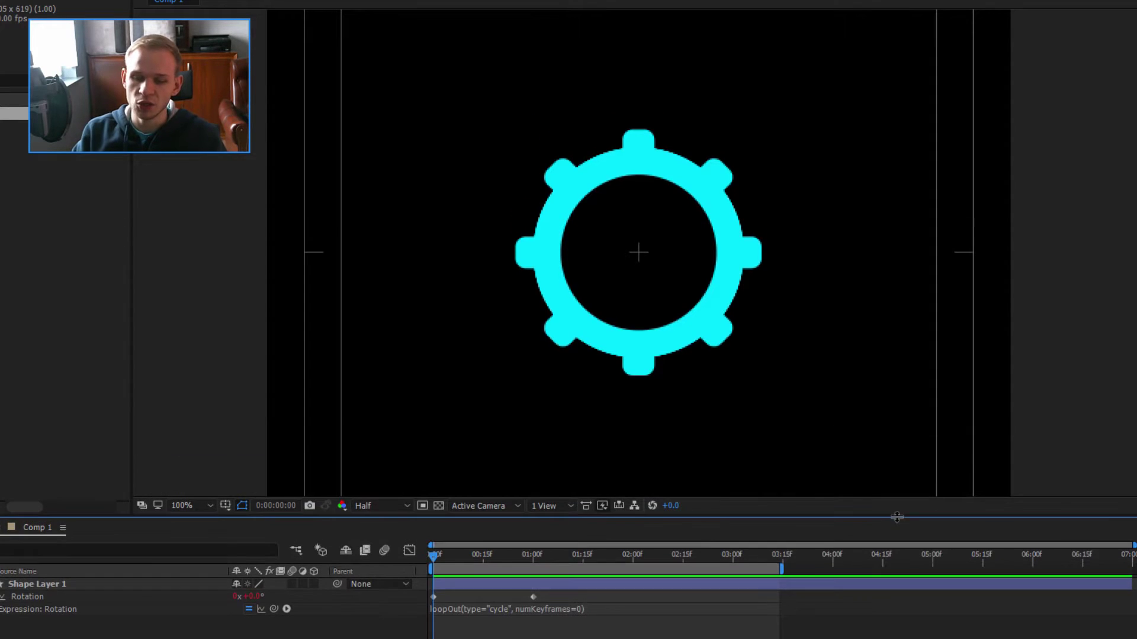
click(228, 504)
click(267, 522)
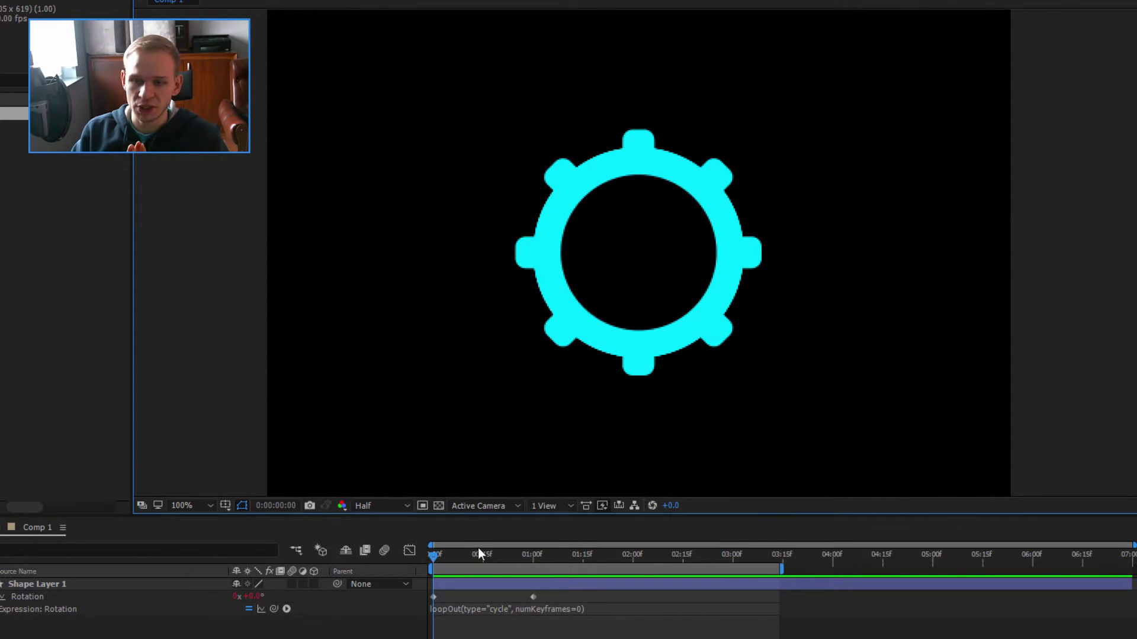
key(space)
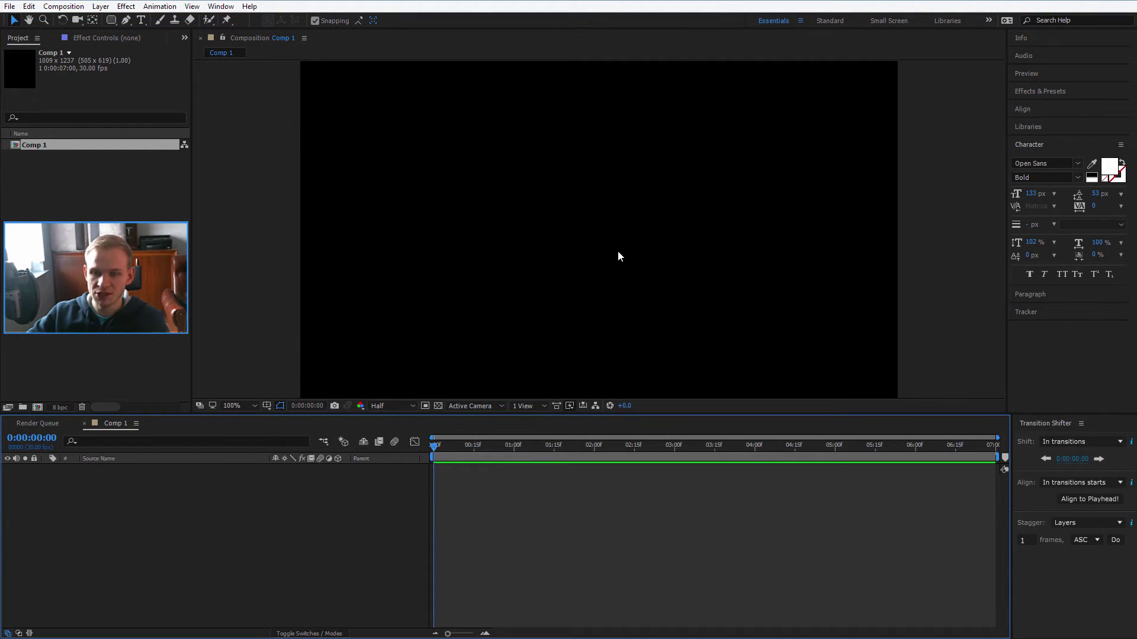
Draw a long cyan rounded-rectangle bar across the comp centre as Shape Layer 1.
click(112, 23)
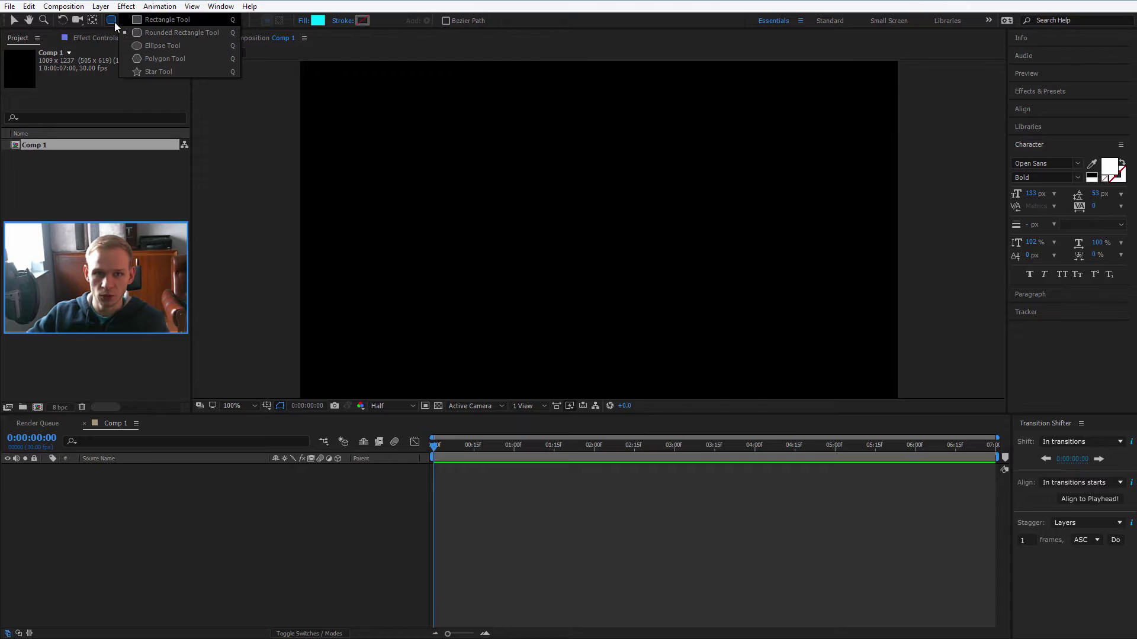
click(163, 33)
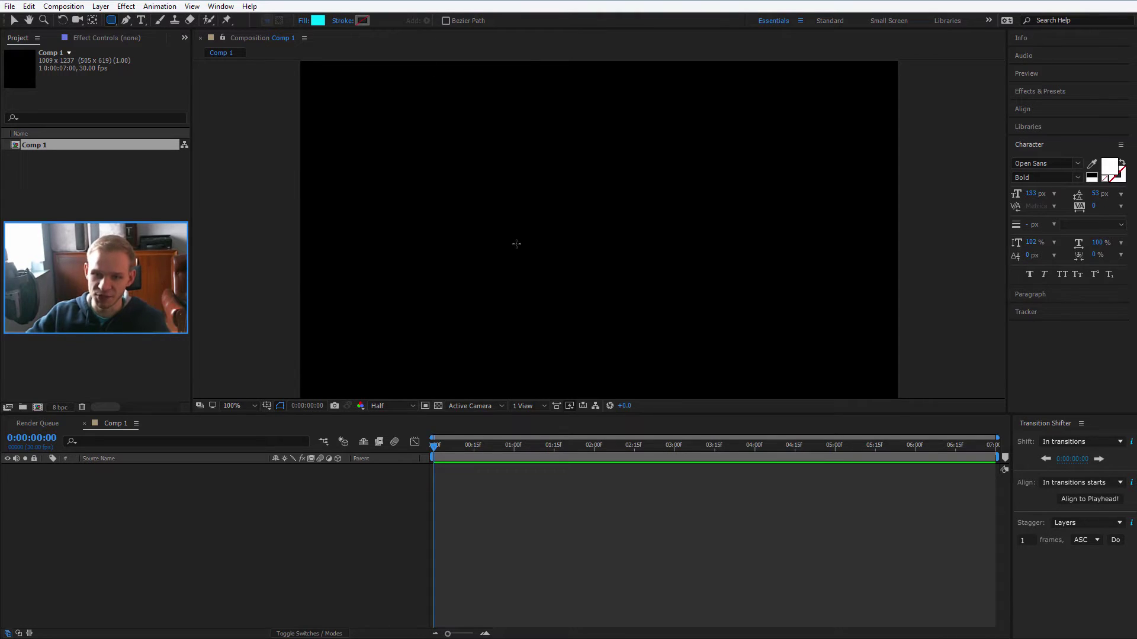
click(592, 239)
drag(592, 240, 712, 249)
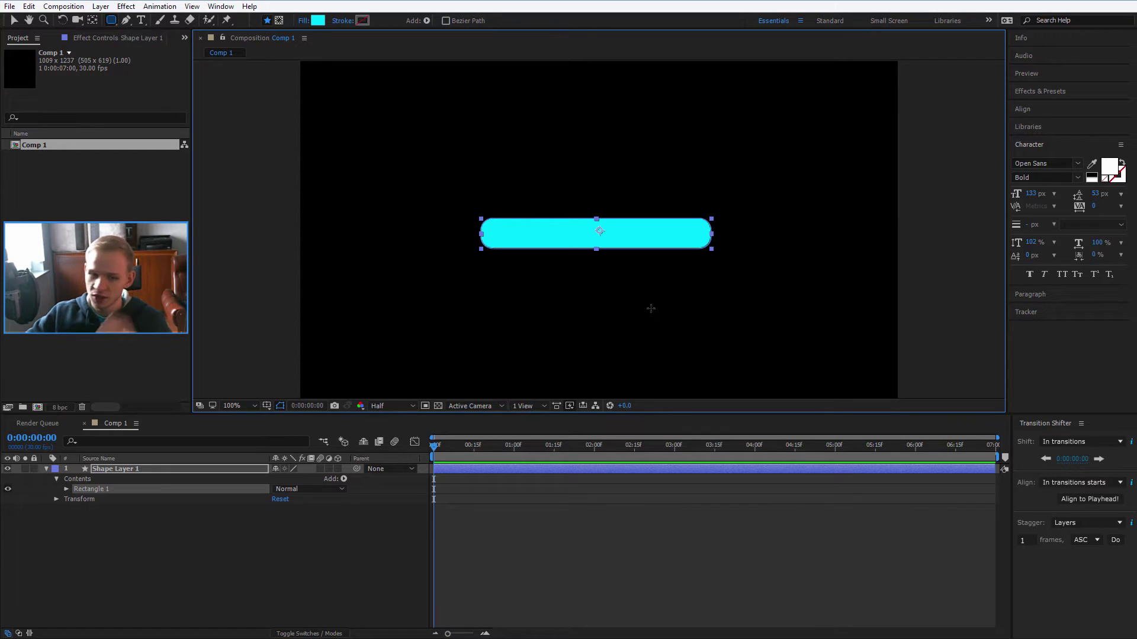
click(134, 465)
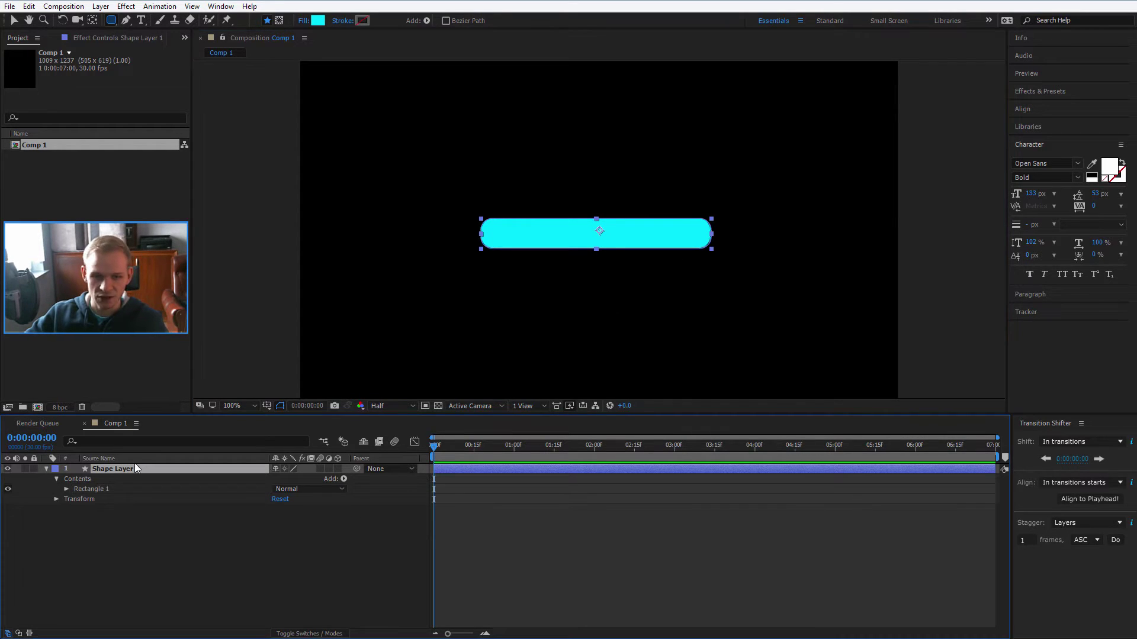
Add a Repeater to Shape Layer 1 and set its Copies to 5.
click(344, 479)
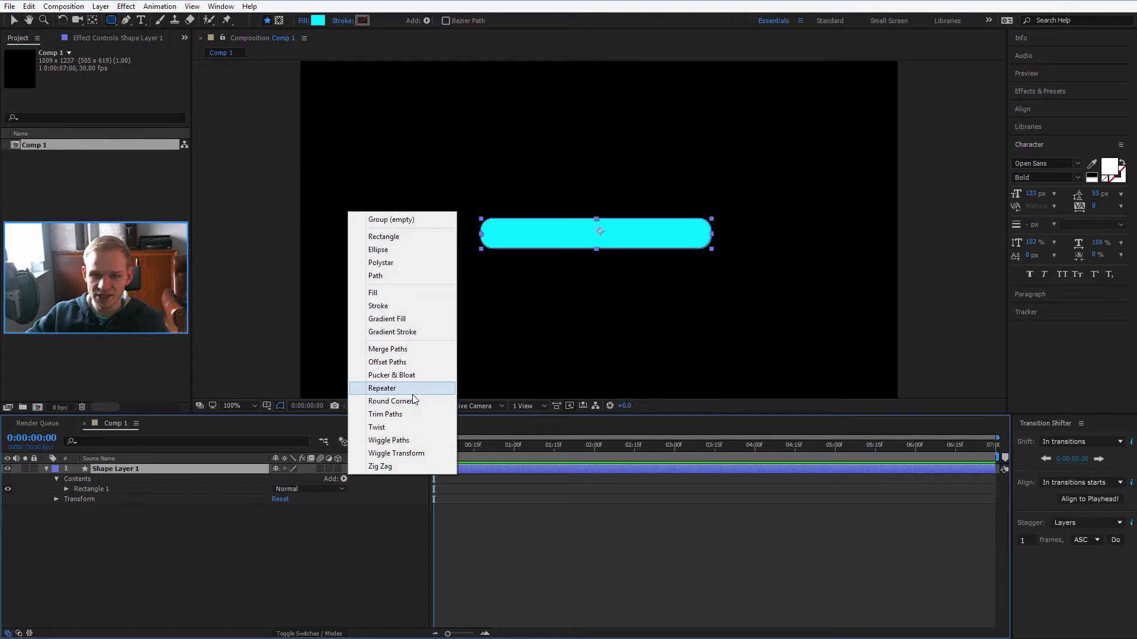
click(411, 394)
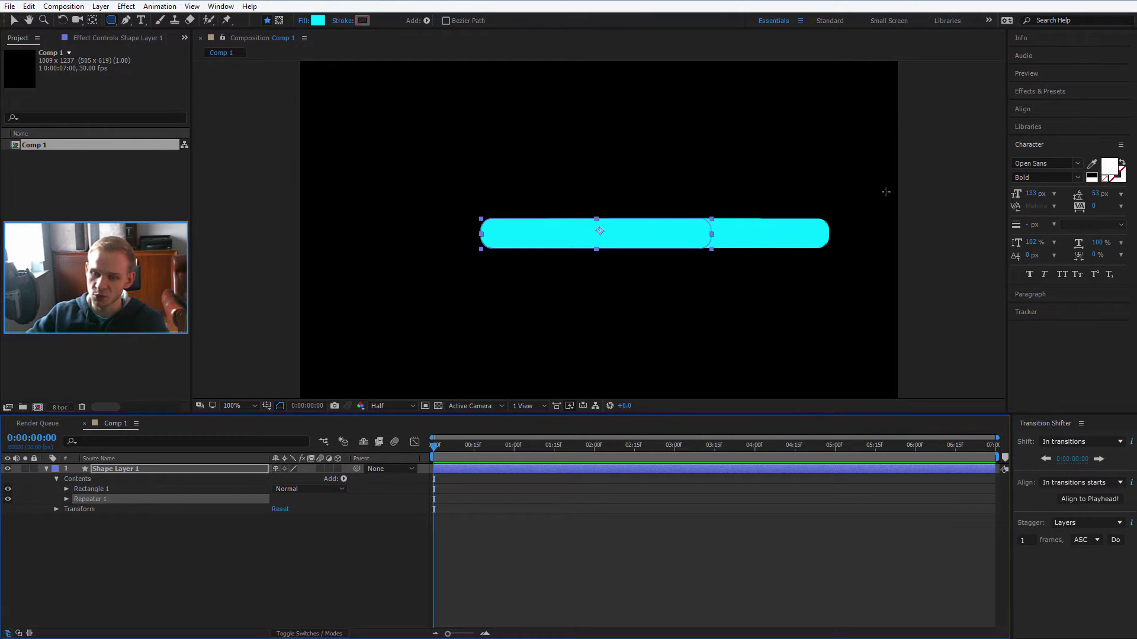
click(66, 499)
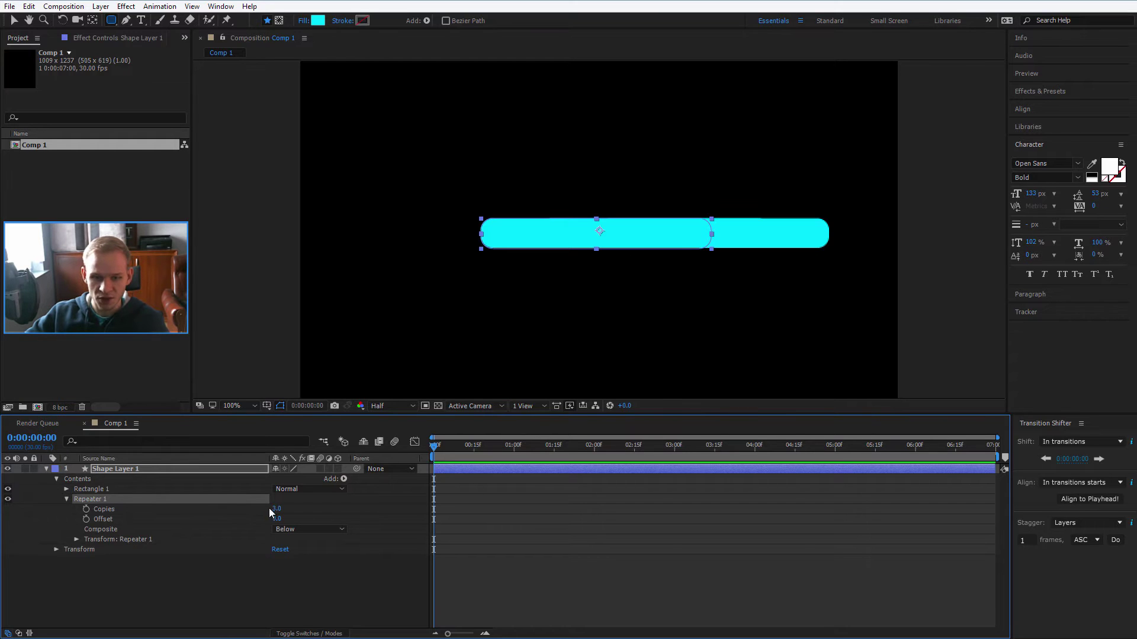
click(276, 509)
text(4)
click(356, 587)
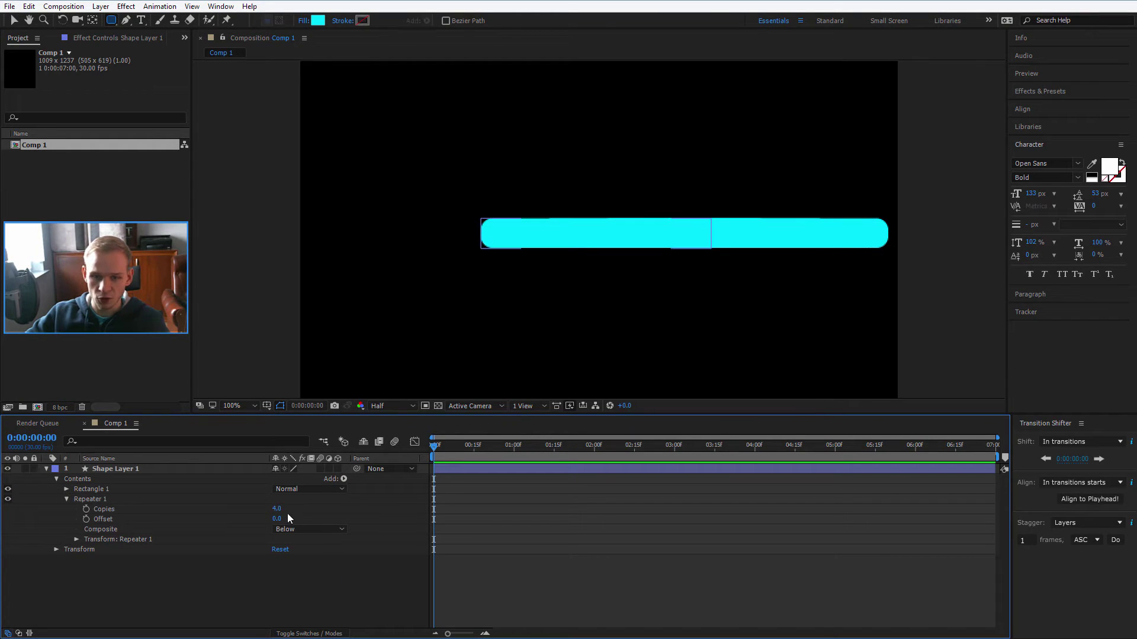
click(287, 513)
text(5)
click(335, 568)
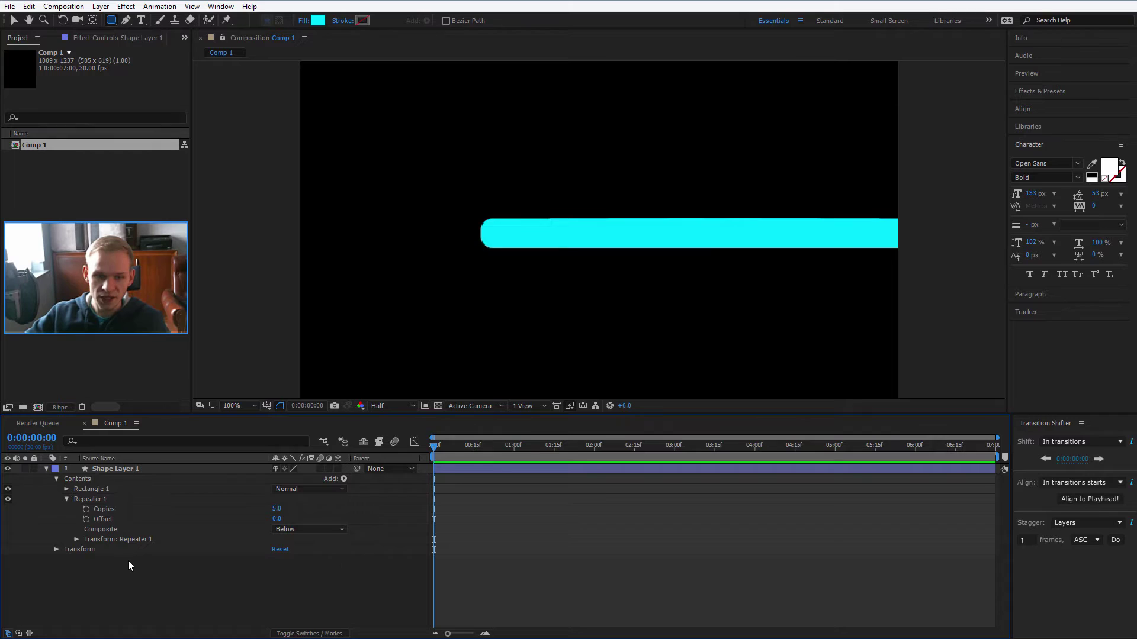
click(88, 552)
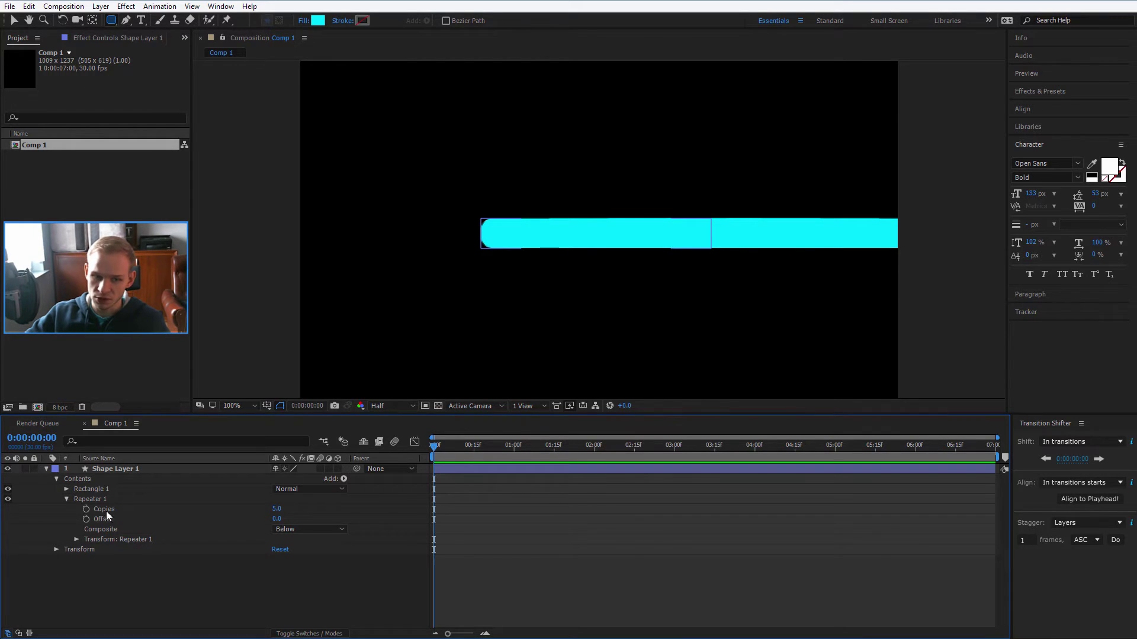
Set the Repeater transform Position X to 0 so the bar copies overlap.
click(104, 502)
click(75, 549)
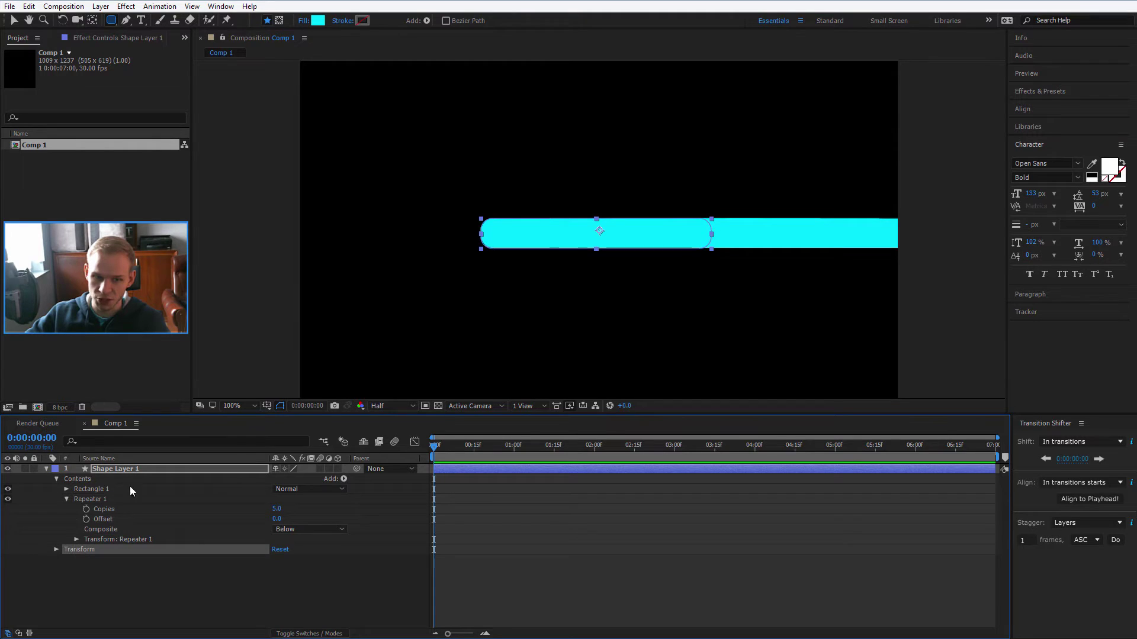
click(104, 542)
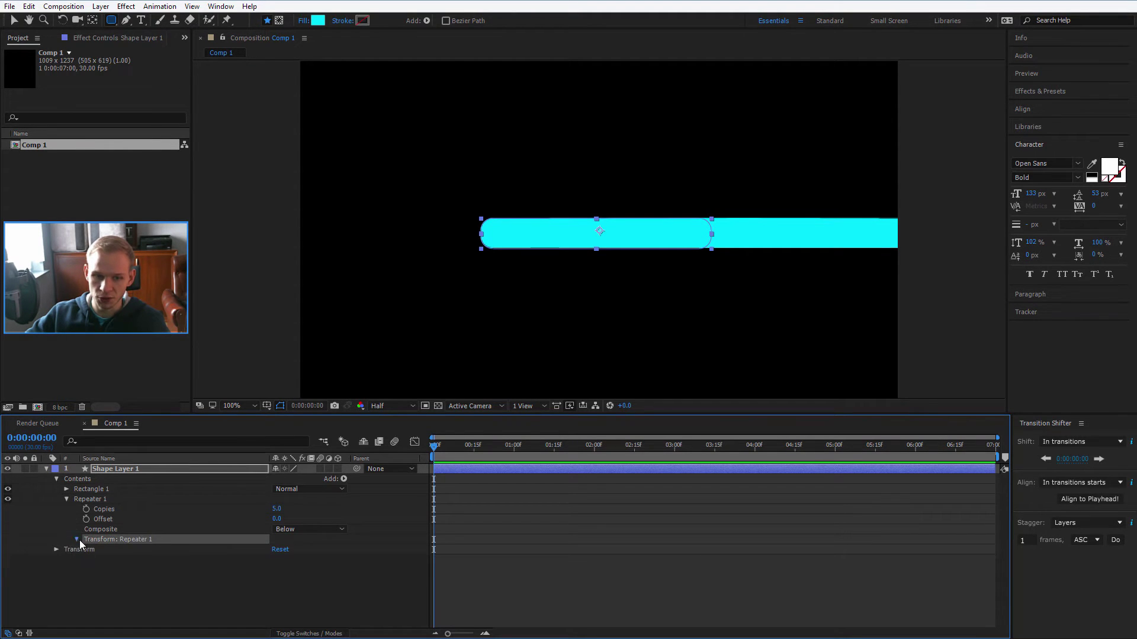
click(77, 540)
click(281, 558)
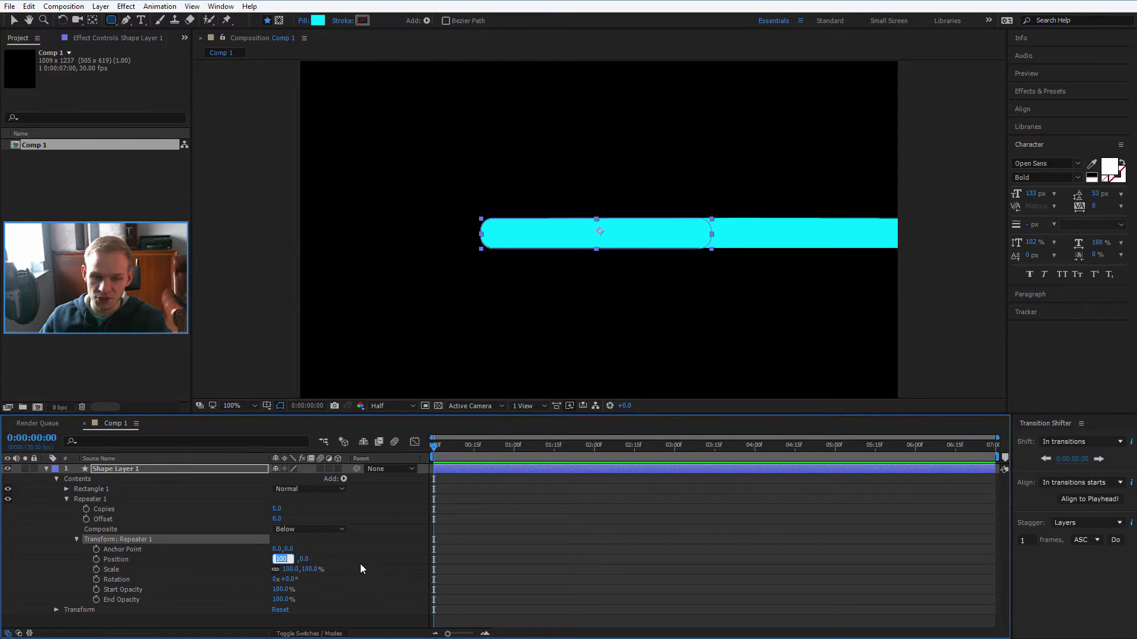
text(0)
key(Return)
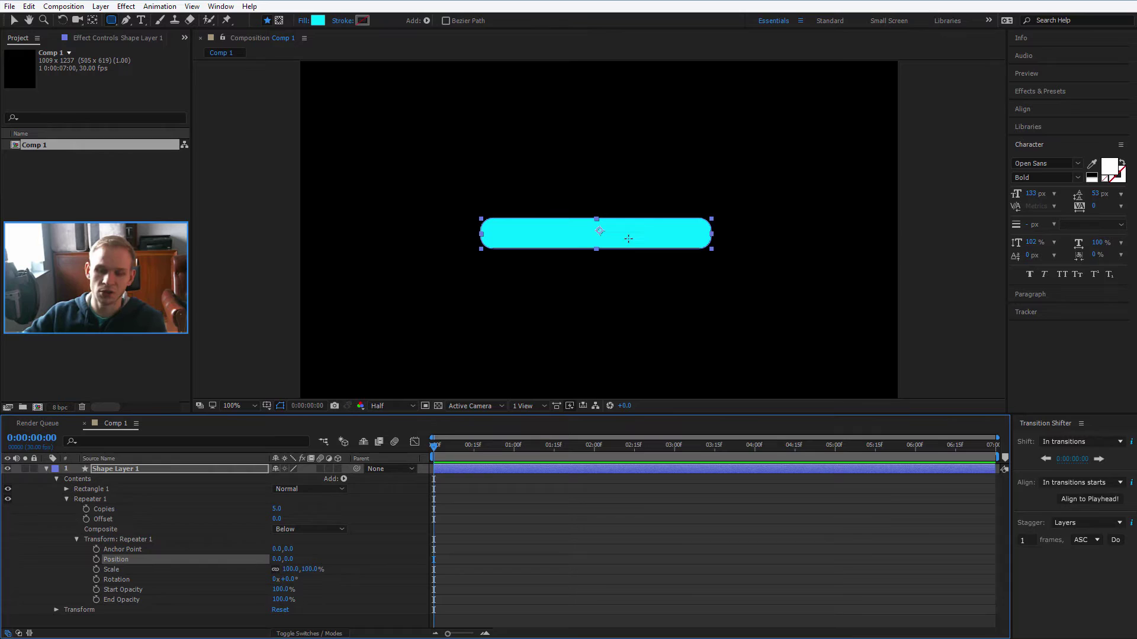
Rotate each repeated copy by 45° and set Copies to 4 for eight arms.
click(291, 579)
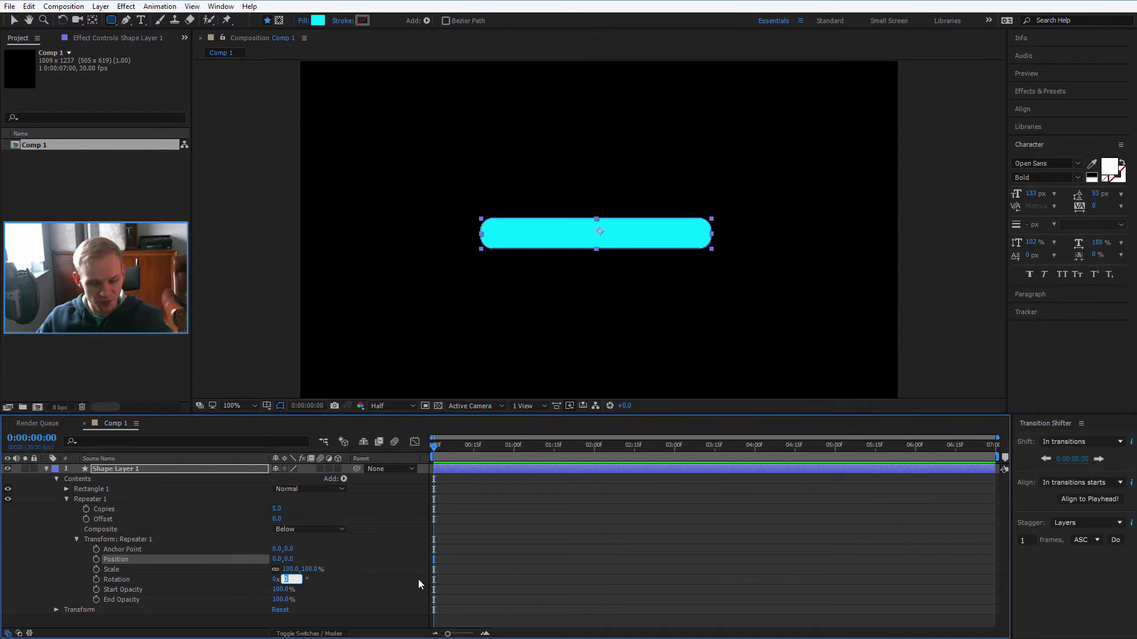
text(45)
key(Return)
click(385, 570)
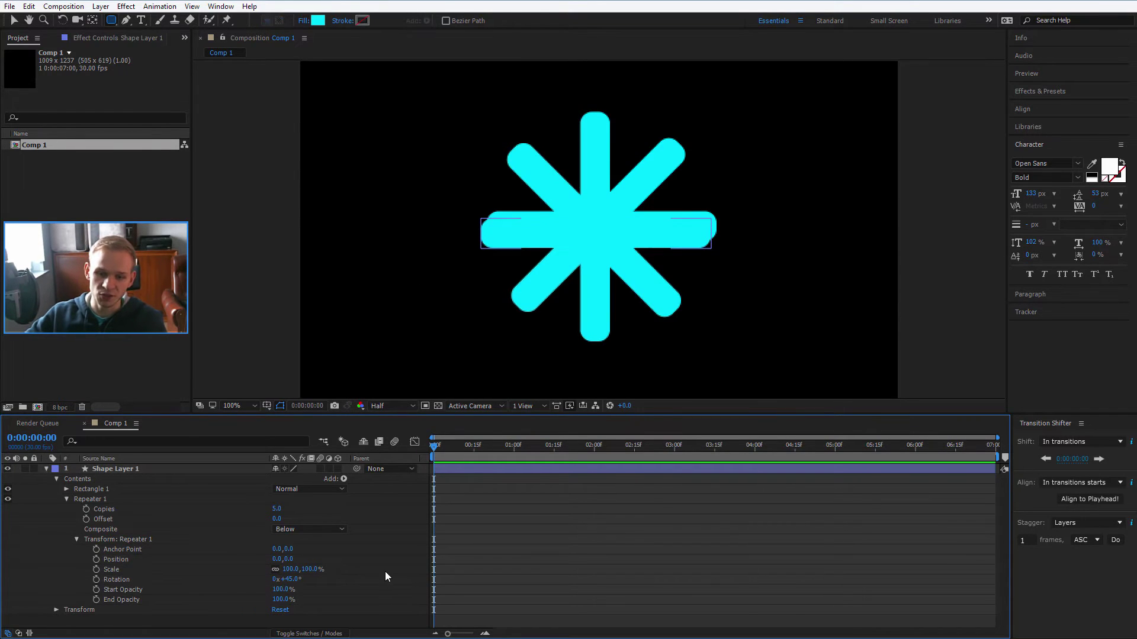
click(283, 511)
text(4)
key(Return)
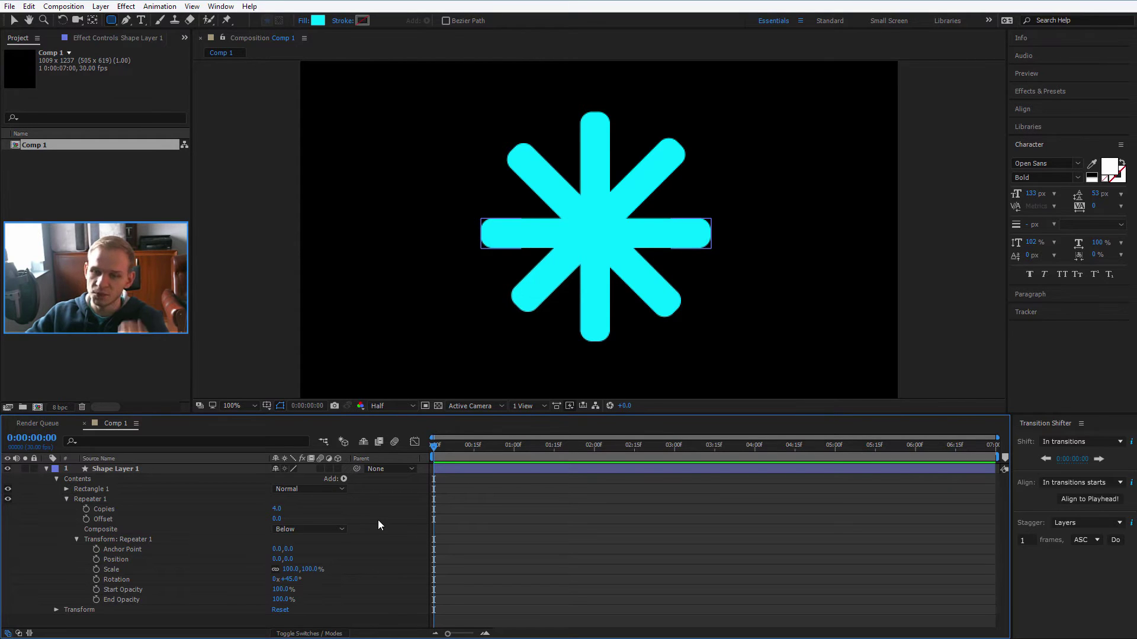
click(580, 234)
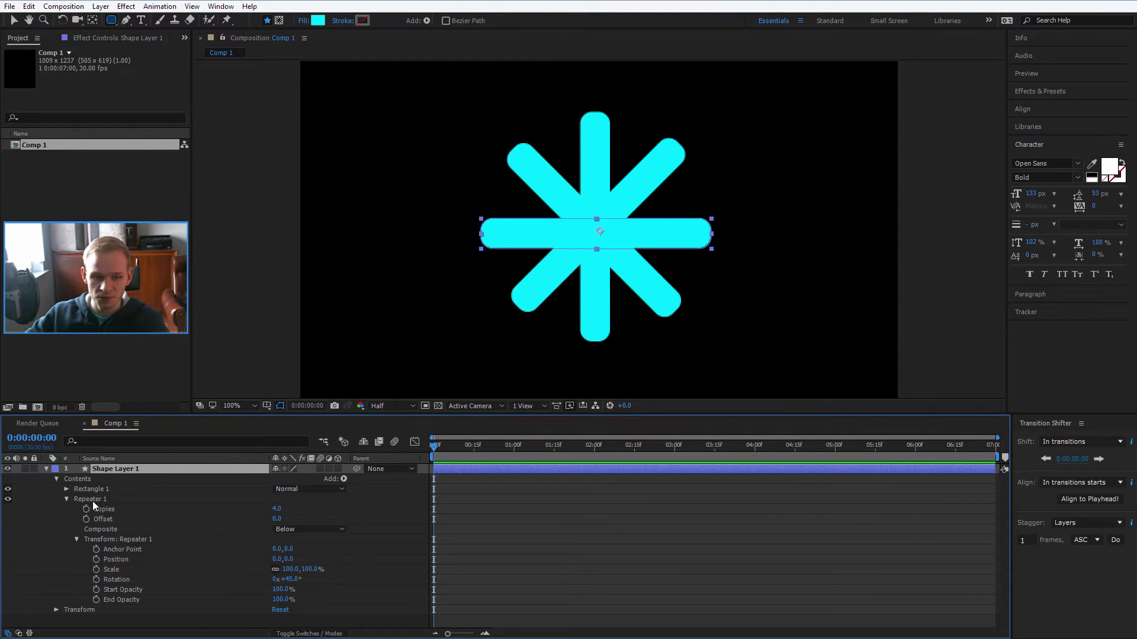
Resize the rectangle path to 405 × 44 for longer, slimmer asterisk spokes.
click(65, 489)
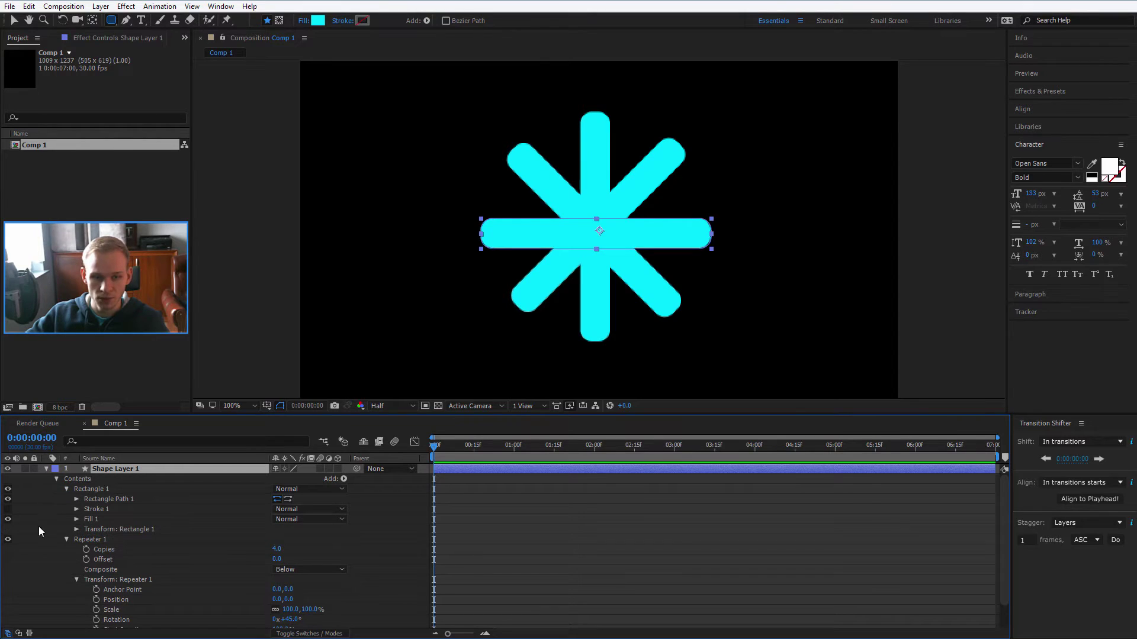
click(77, 500)
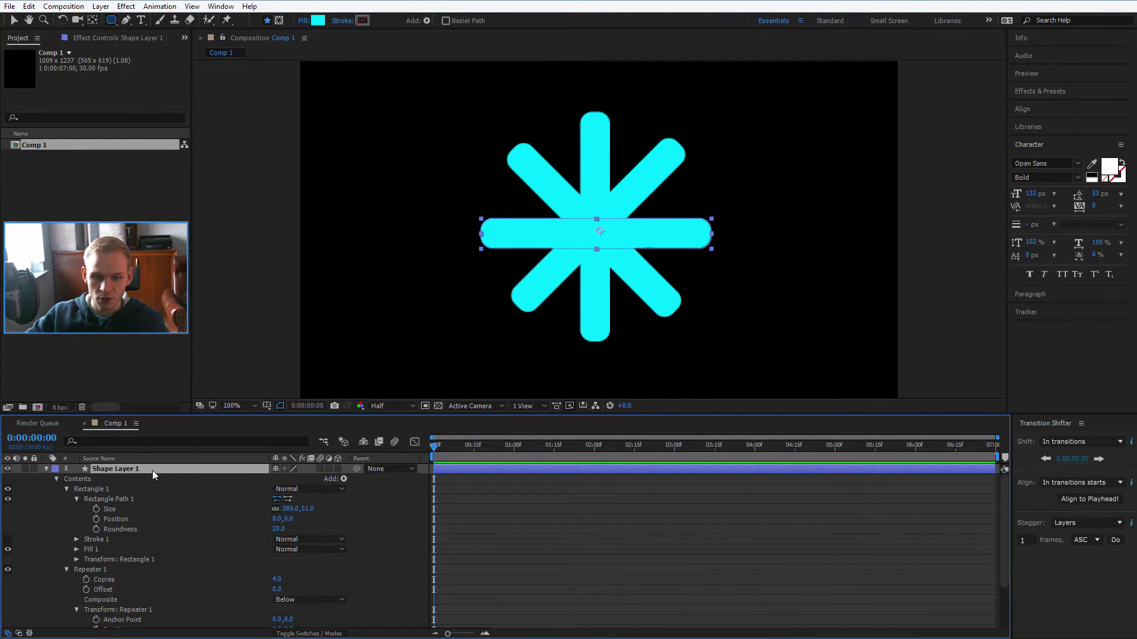
key(v)
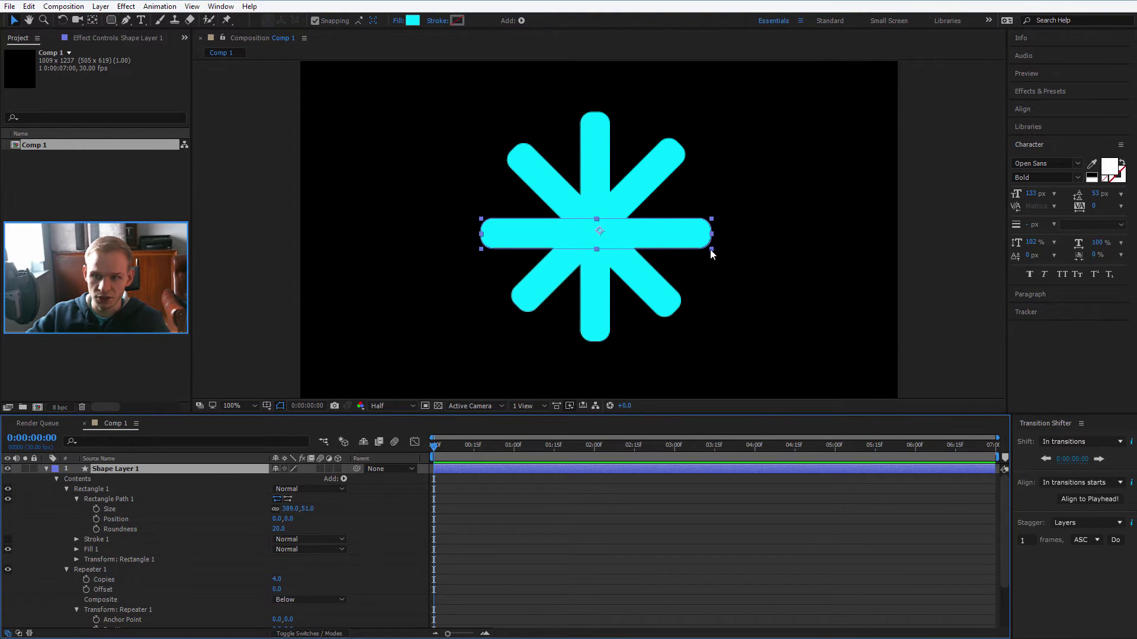
mouse_move(710, 250)
mouse_down()
mouse_move(899, 254)
mouse_move(888, 244)
mouse_up()
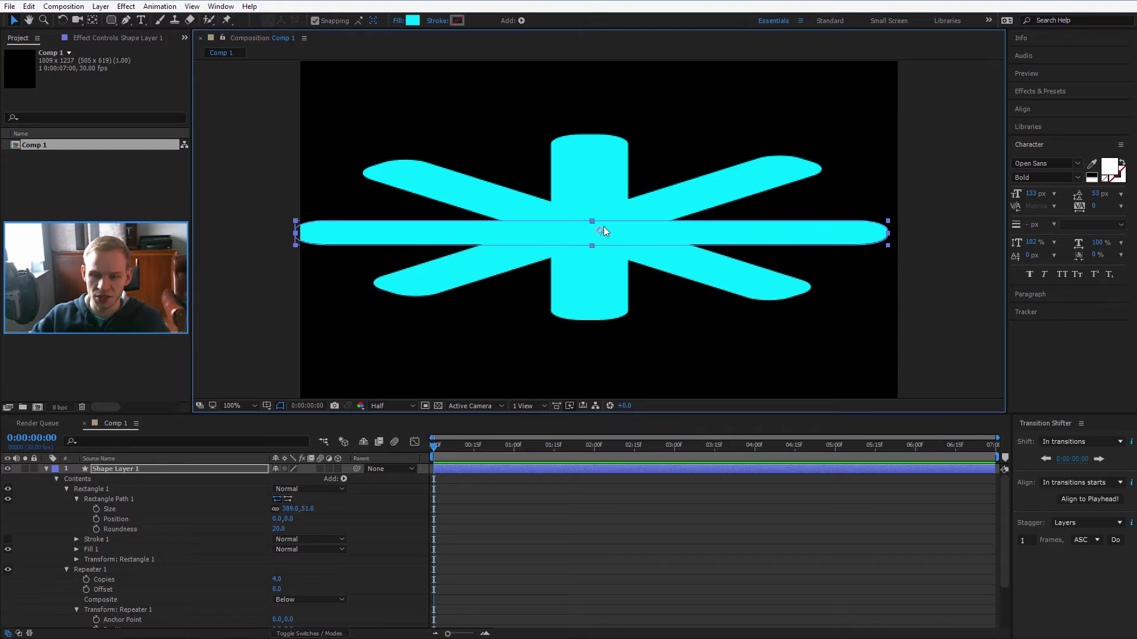
key(ctrl+z)
key(ctrl+z)
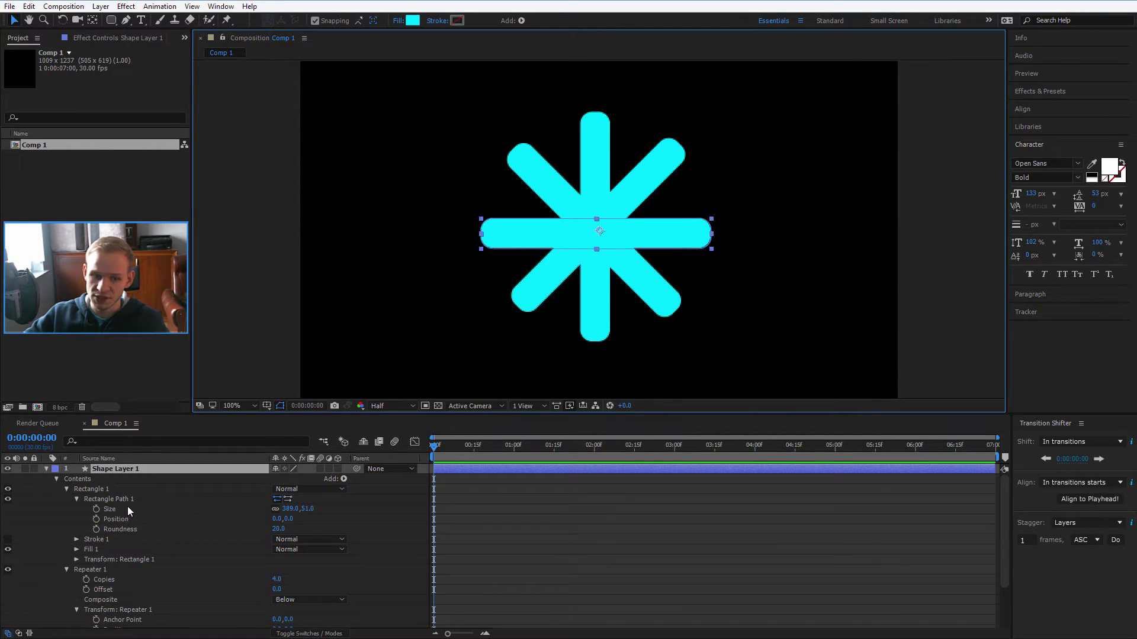
click(122, 501)
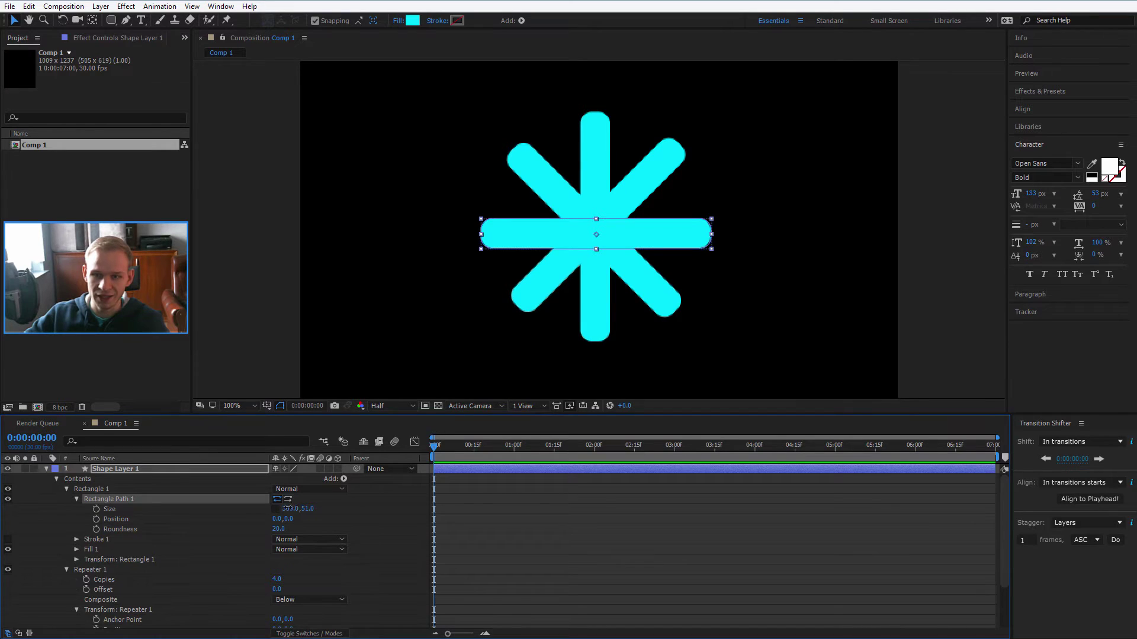
mouse_move(287, 509)
mouse_down()
mouse_move(339, 503)
mouse_move(289, 509)
mouse_move(312, 515)
mouse_up()
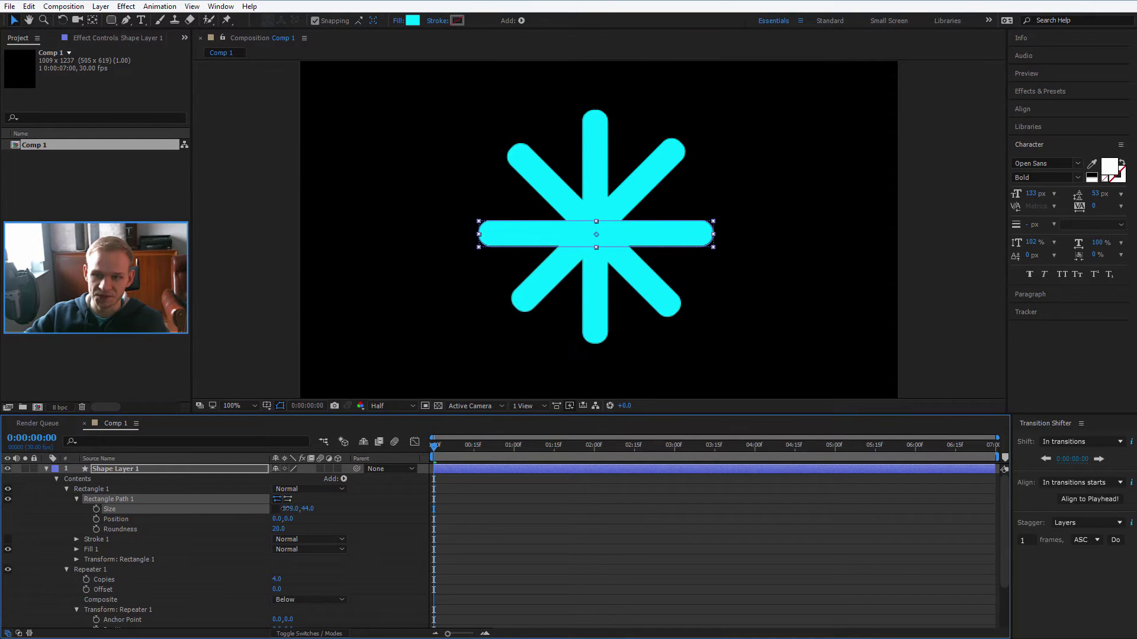
click(566, 557)
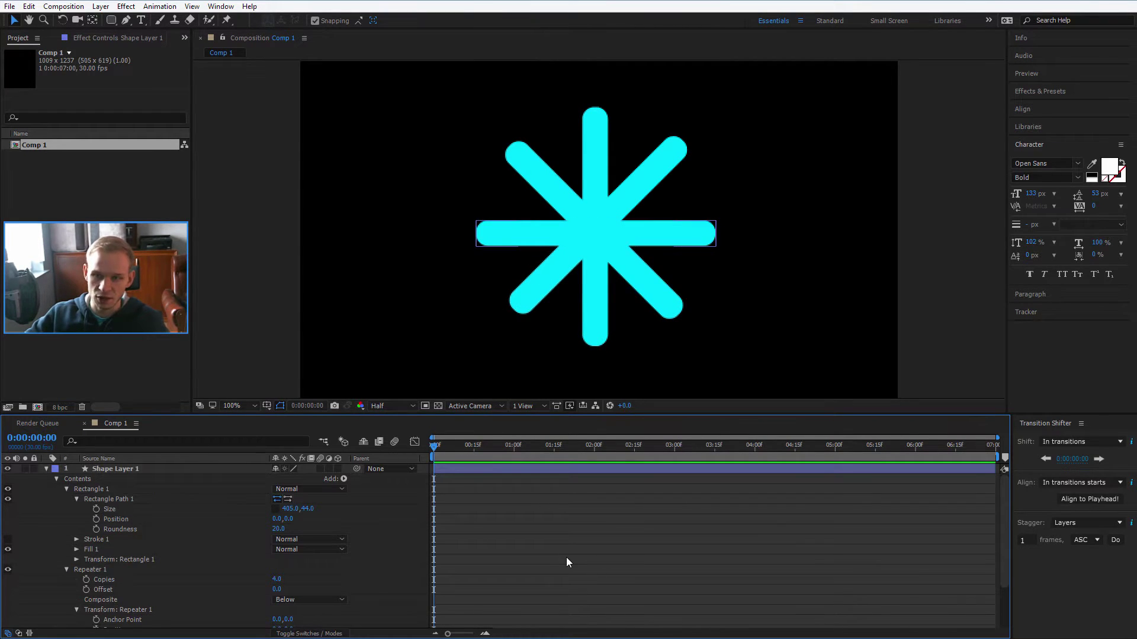
click(143, 467)
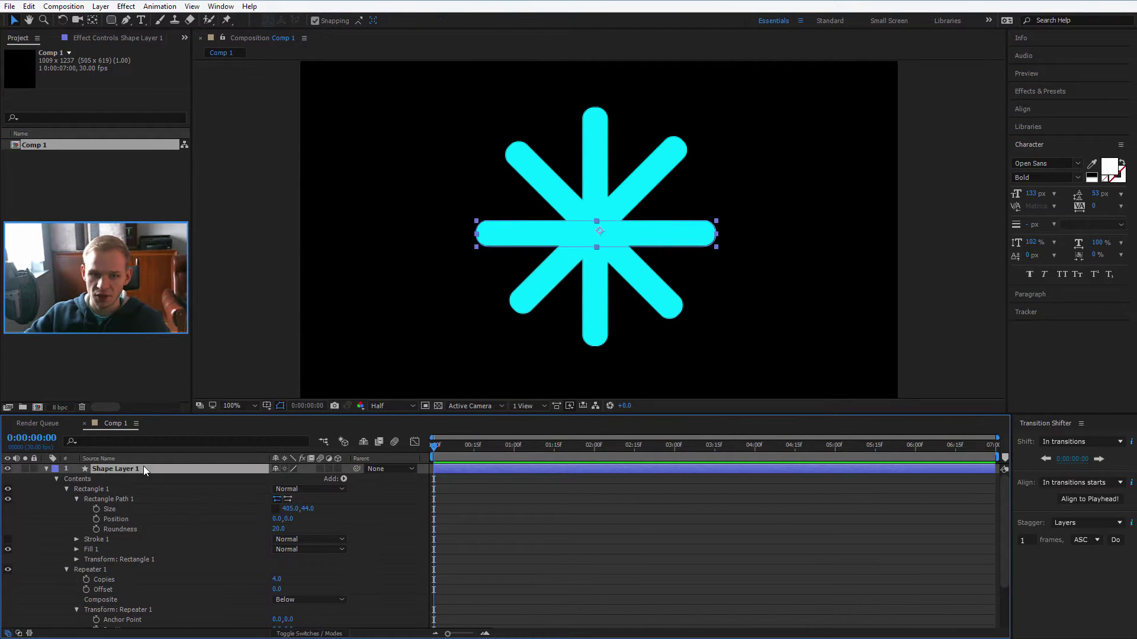
Draw a large cyan circle with the Ellipse Tool over the asterisk's centre.
click(46, 468)
drag(112, 20, 167, 47)
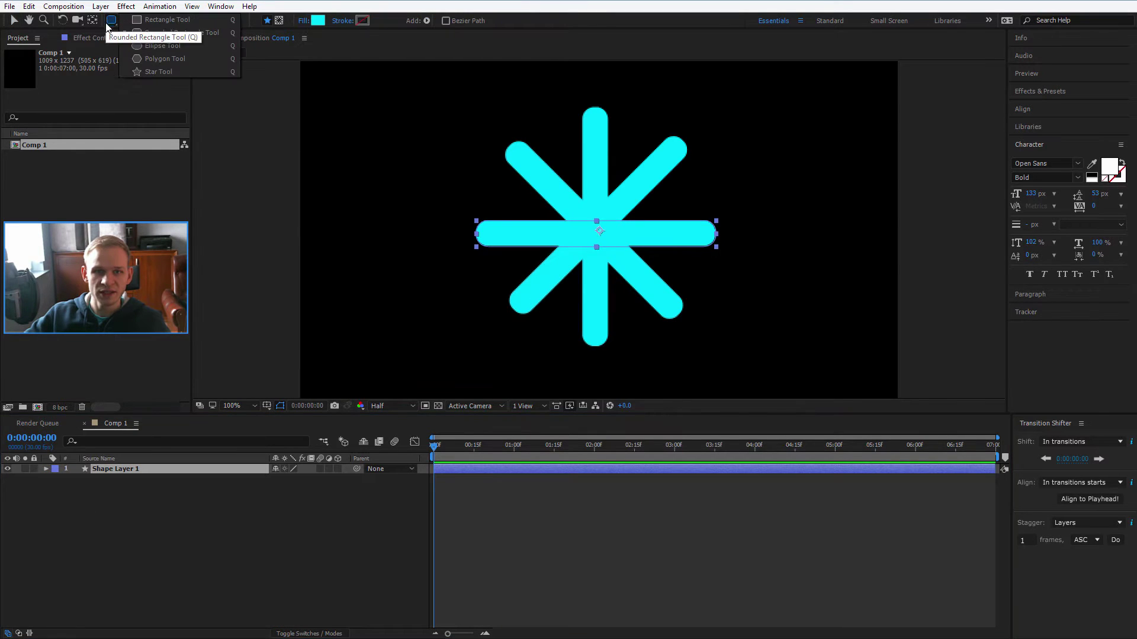
click(166, 46)
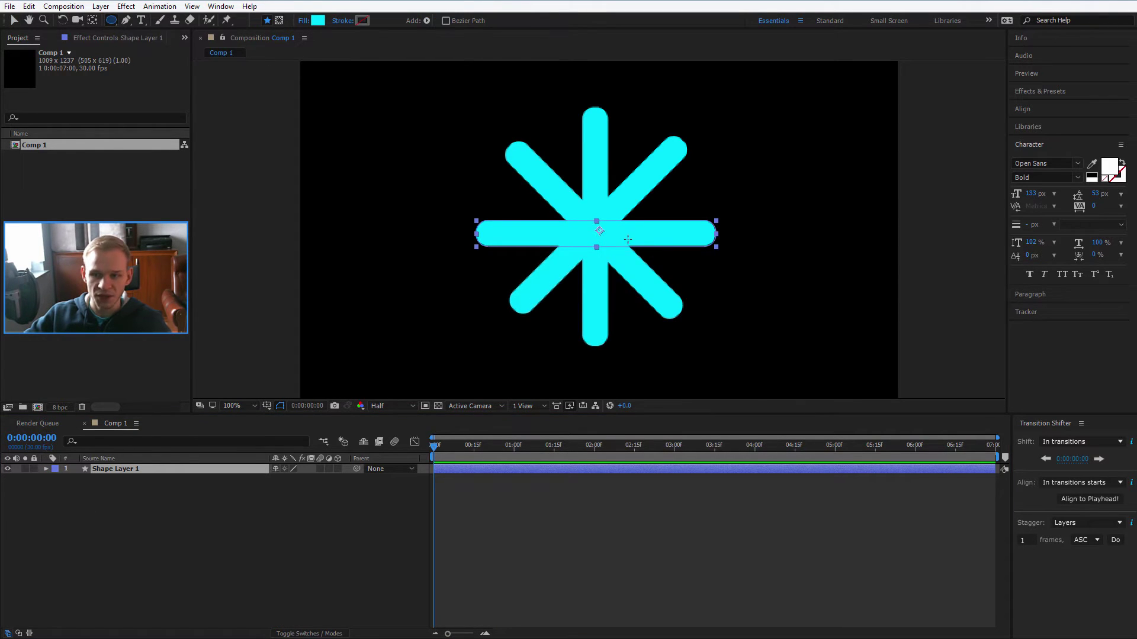
key(period)
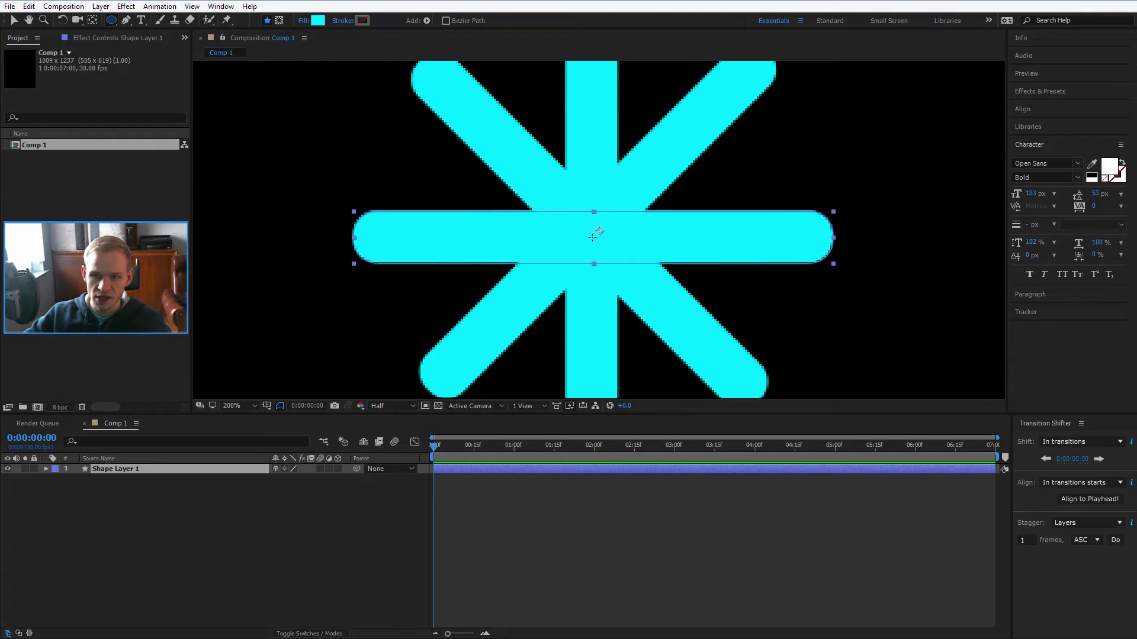
drag(592, 237, 702, 305)
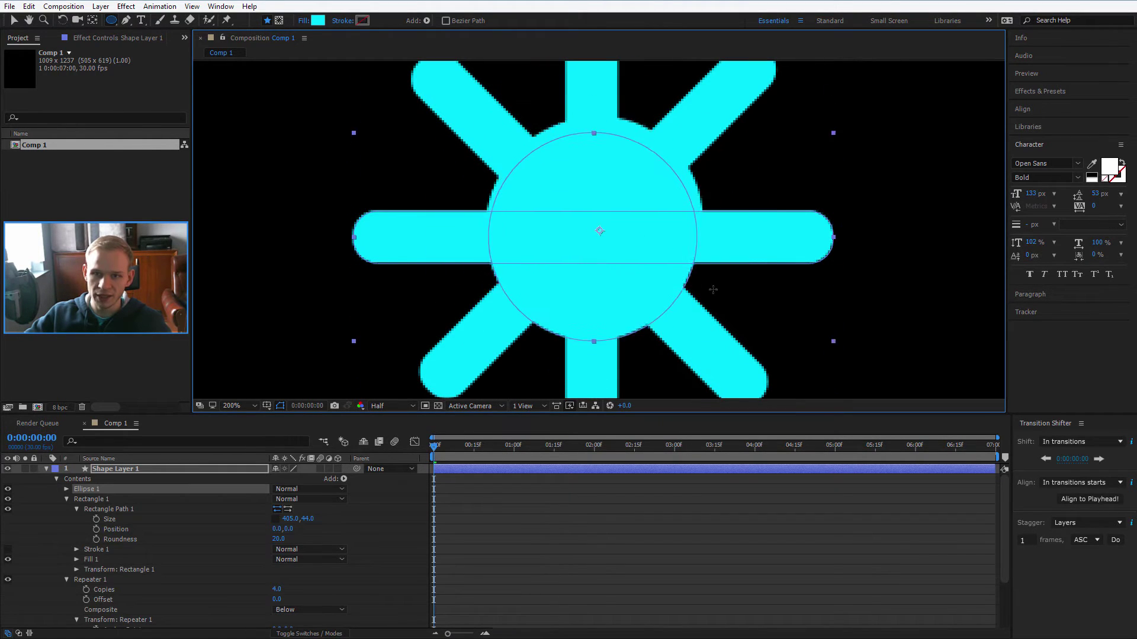
mouse_move(701, 305)
mouse_down()
mouse_move(770, 310)
mouse_move(741, 276)
mouse_up()
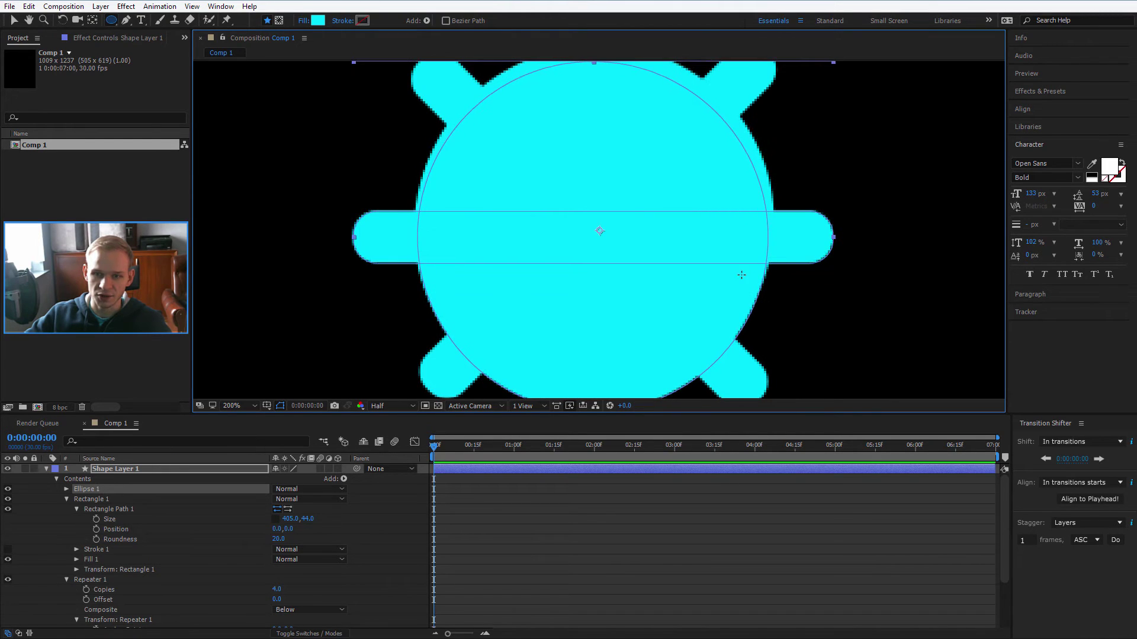
key(comma)
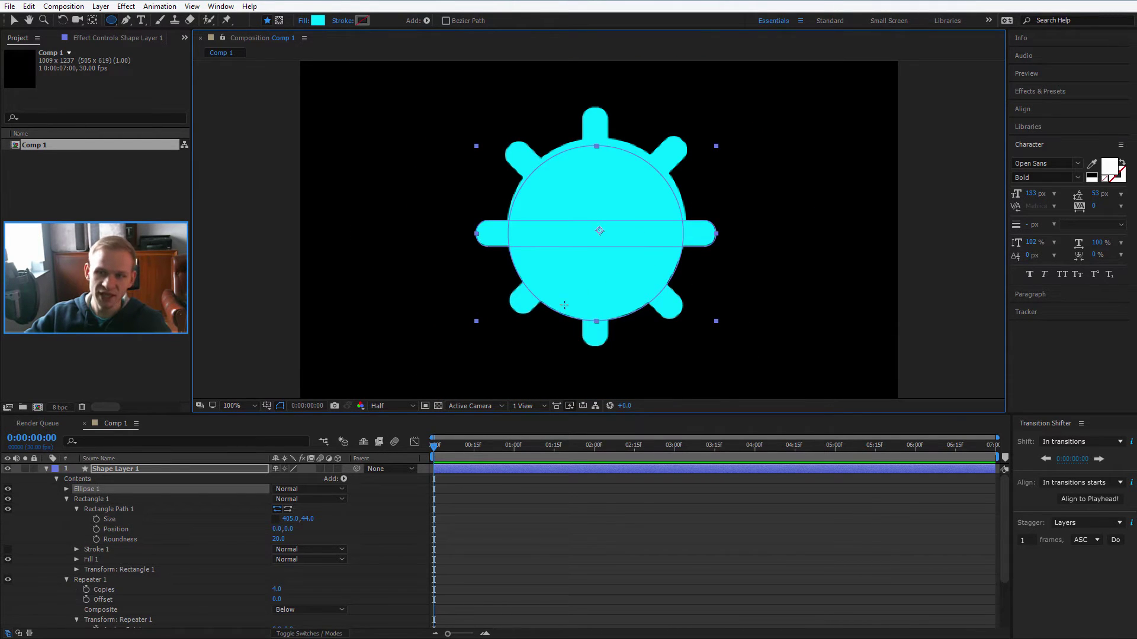
Shorten the bars to 377 × 44 and nudge the circle toward the centre.
key(v)
key(ctrl+z)
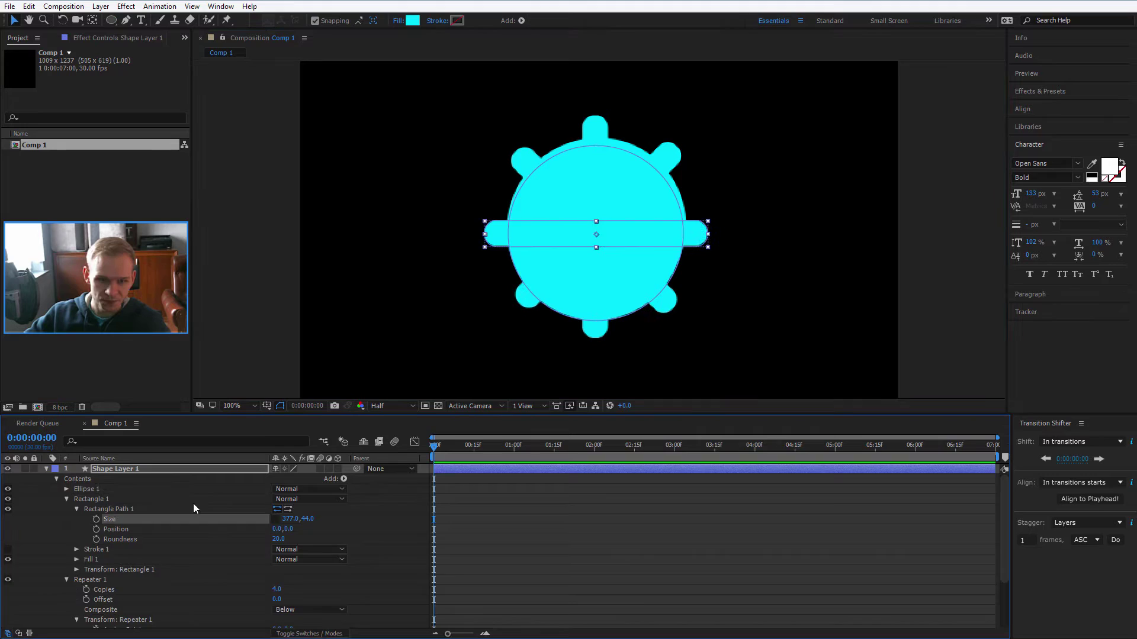
click(96, 489)
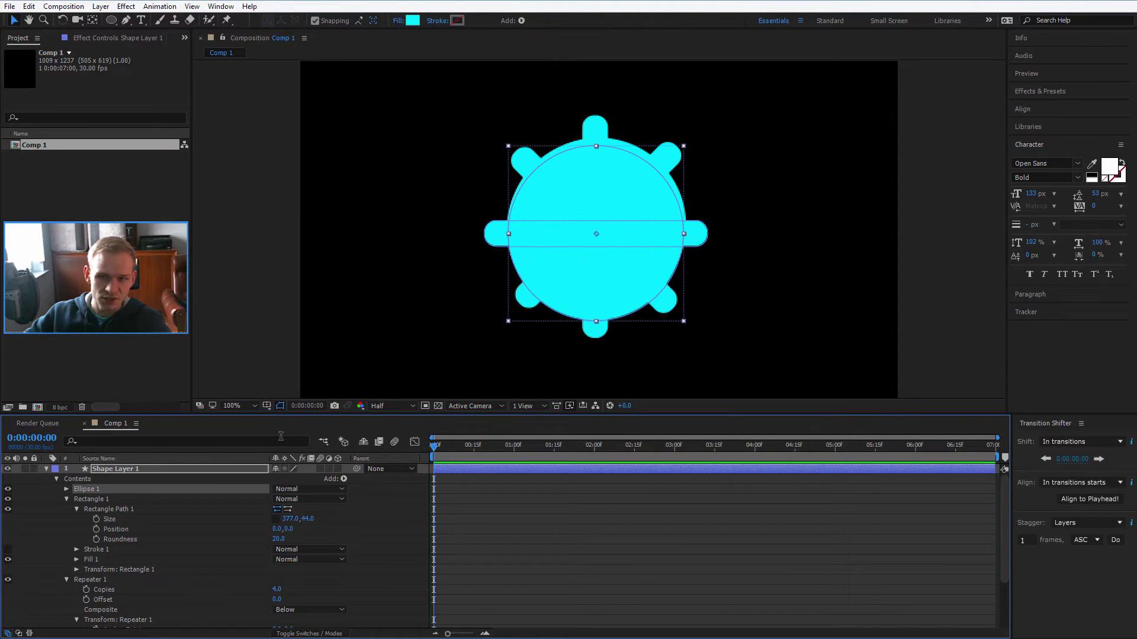
click(600, 255)
drag(600, 256, 599, 254)
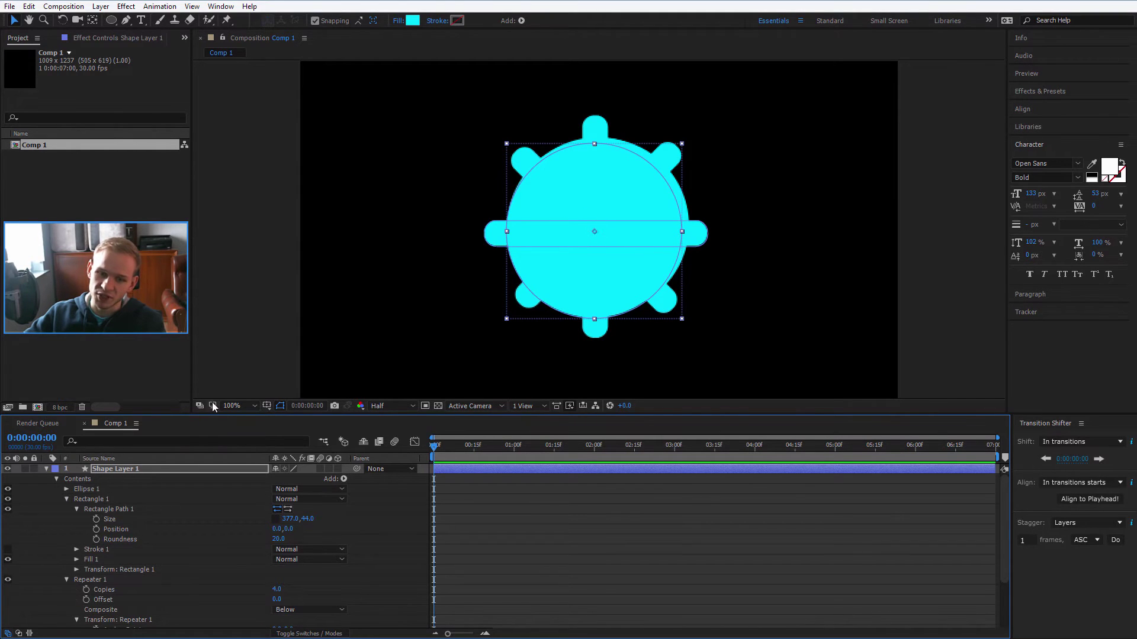
Show Title/Action Safe guides and snap the circle and bars onto the comp centre.
click(279, 406)
click(298, 419)
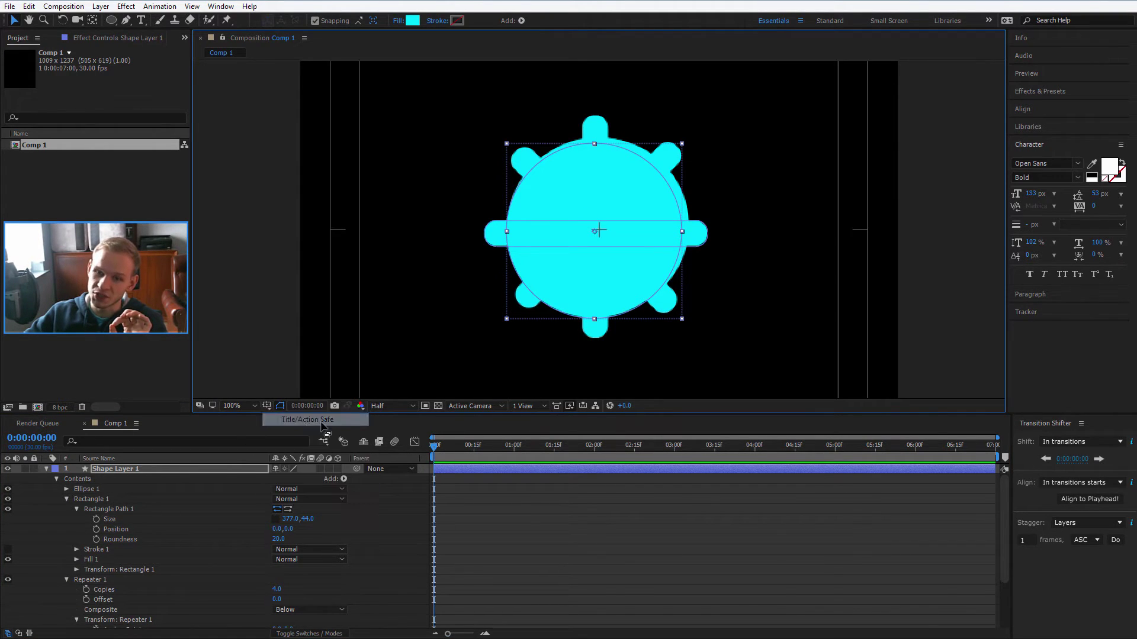
key(period)
drag(618, 246, 630, 257)
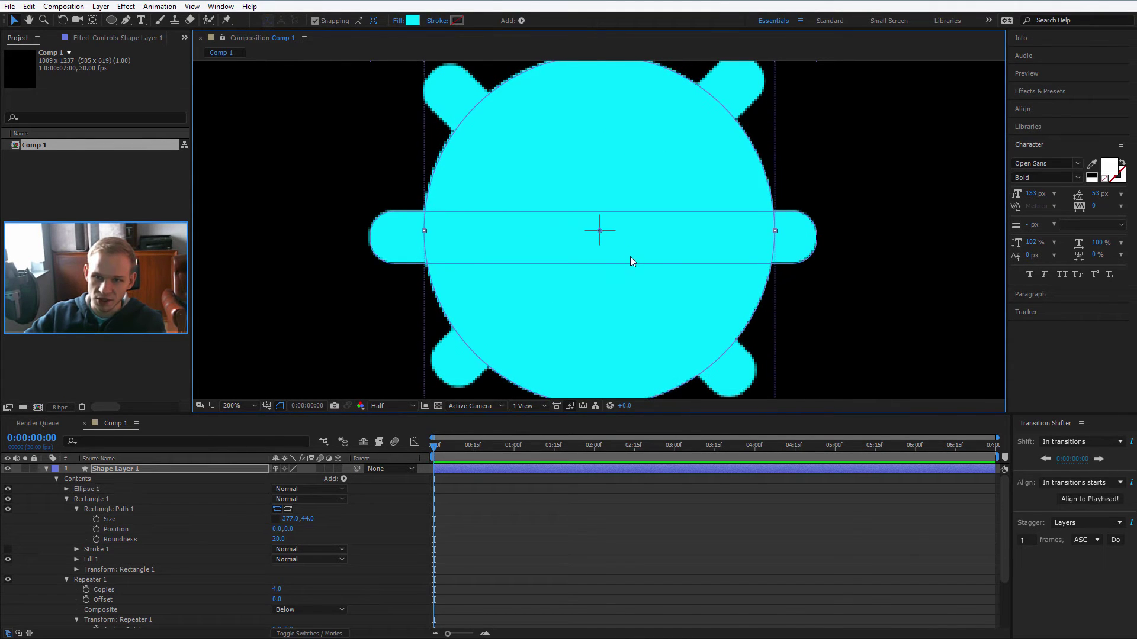
click(101, 500)
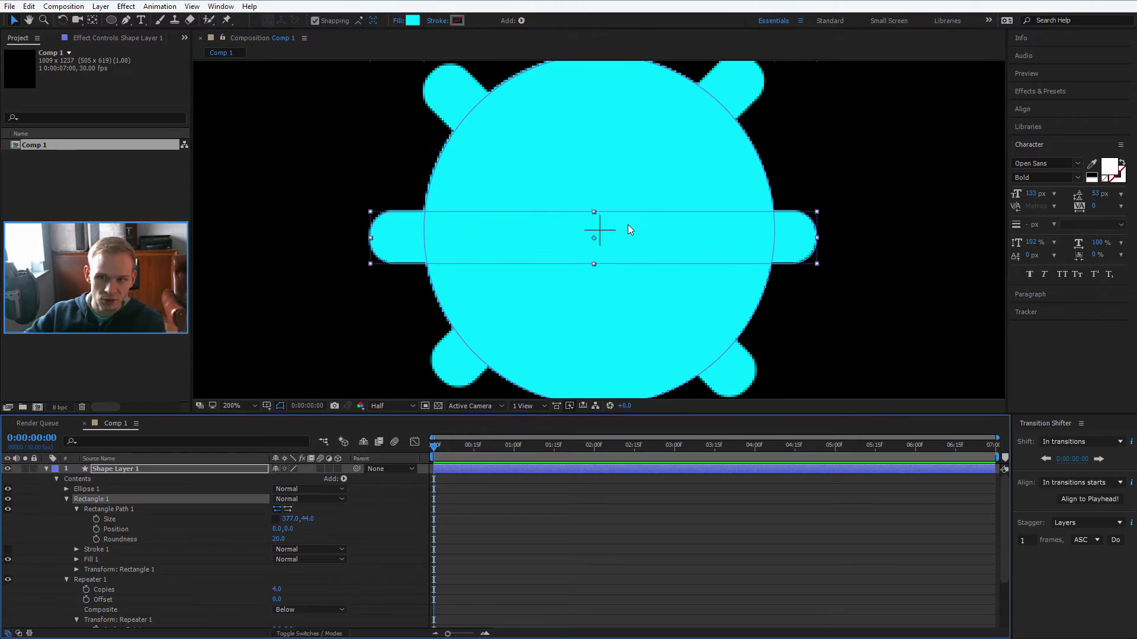
drag(627, 226, 634, 219)
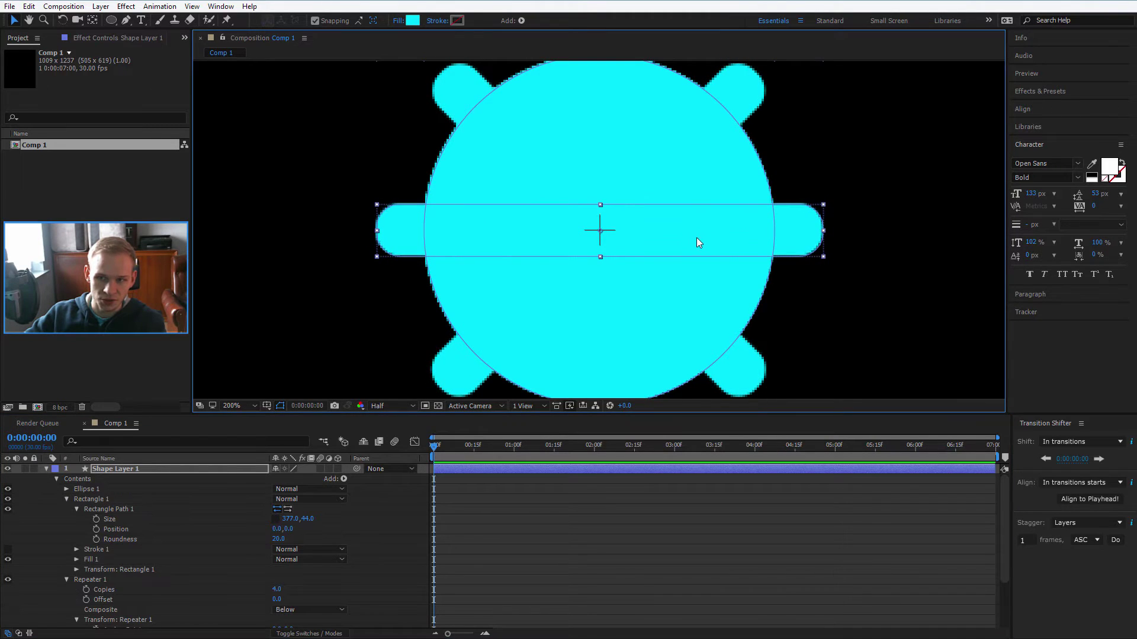
click(716, 555)
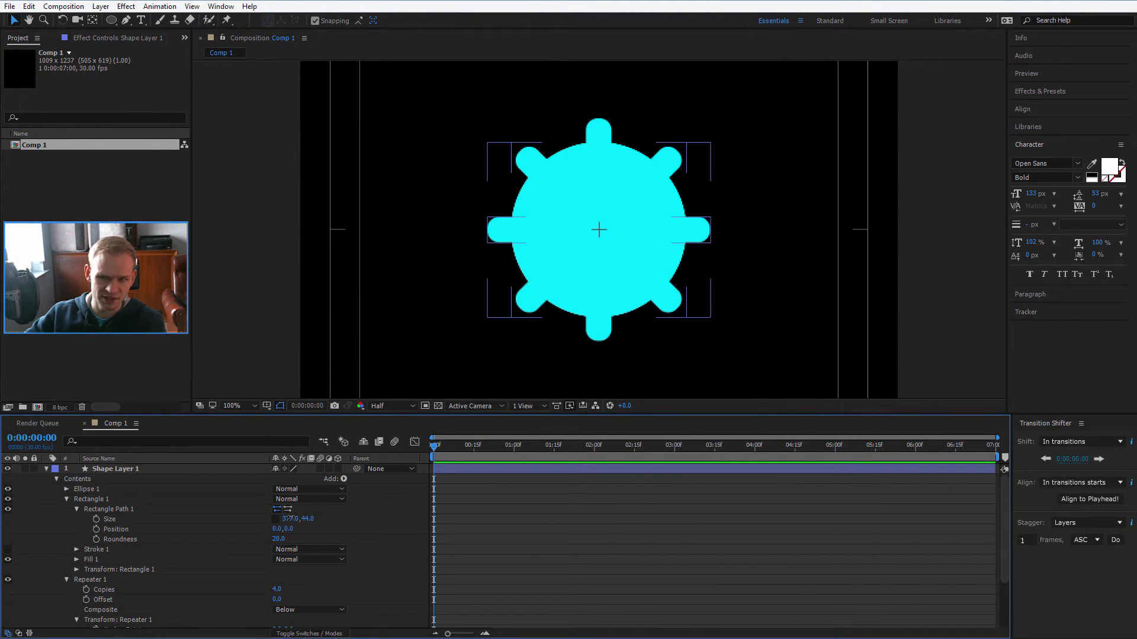
Lengthen the bars to 368 wide and shrink the circle to 286 × 286.
drag(289, 518, 284, 511)
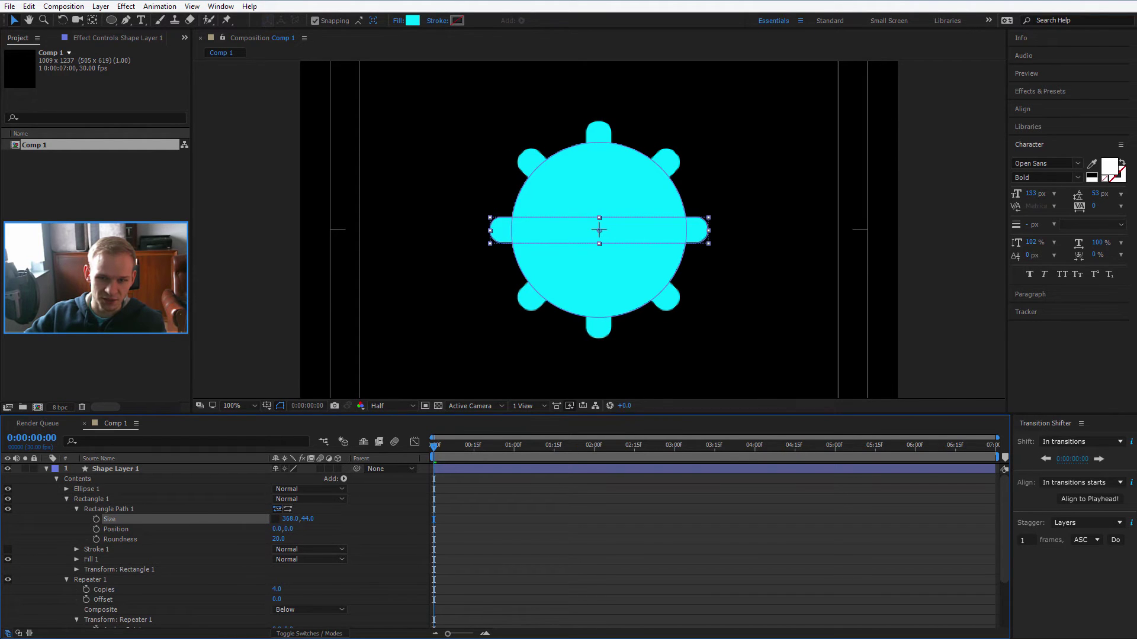
click(114, 468)
click(69, 489)
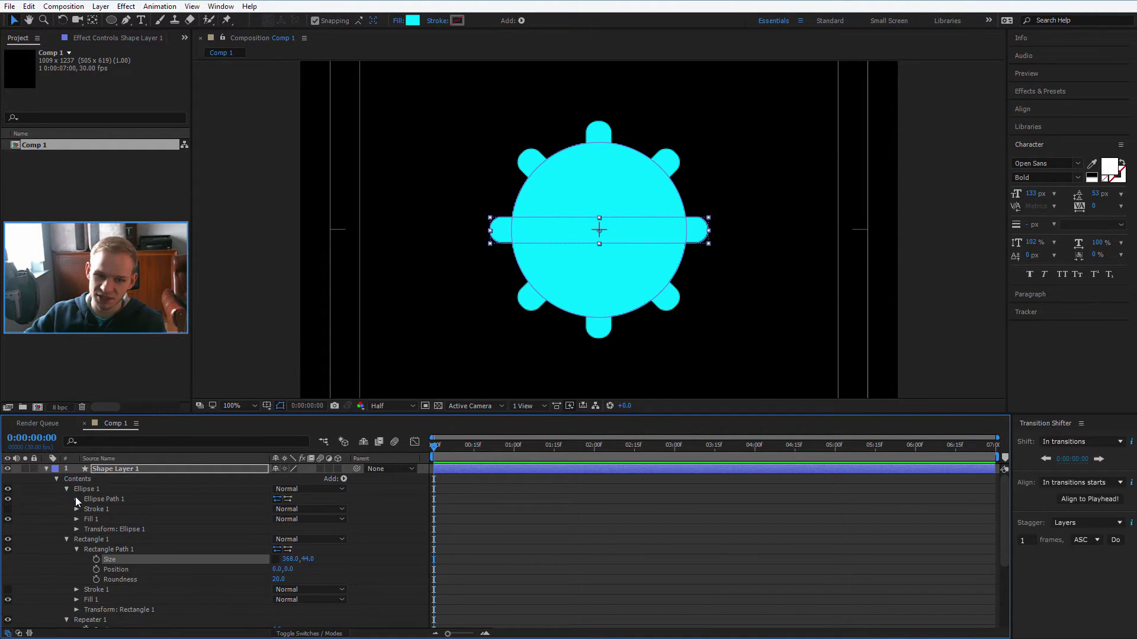
click(77, 499)
drag(292, 509, 284, 509)
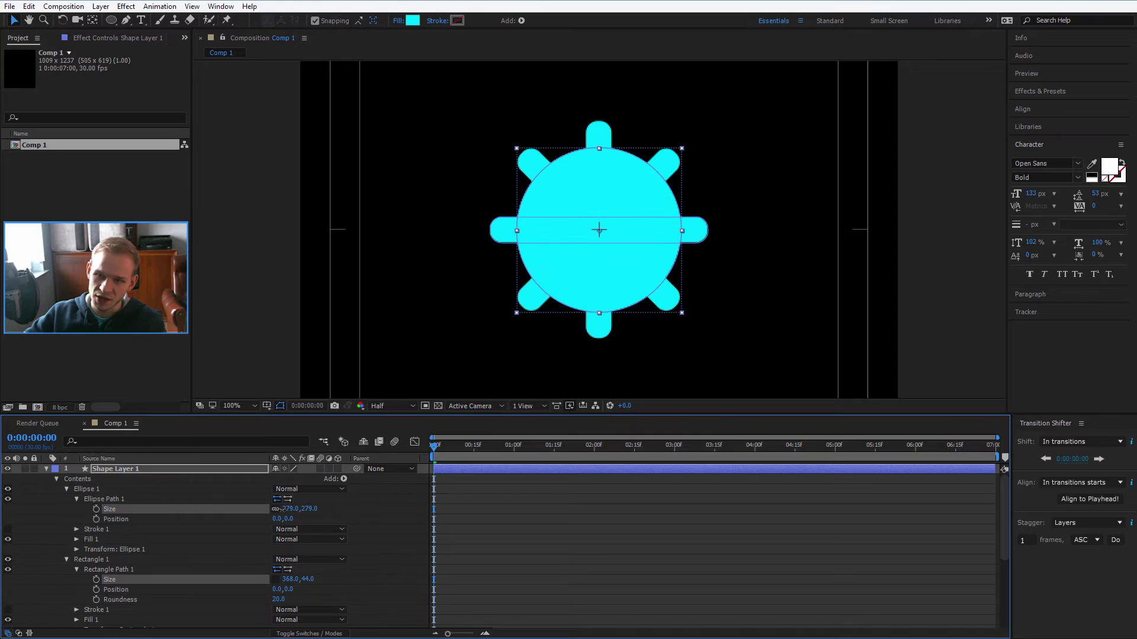
click(680, 564)
click(678, 367)
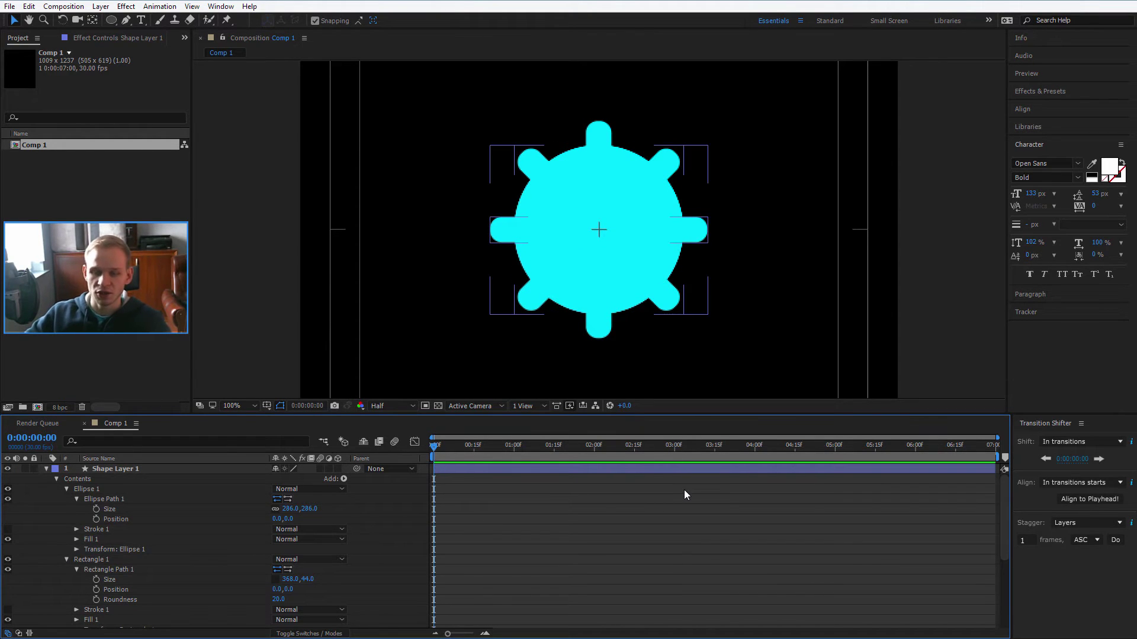
Briefly toggle visibility of the circle, bars and repeated copies on the gear layer.
click(617, 259)
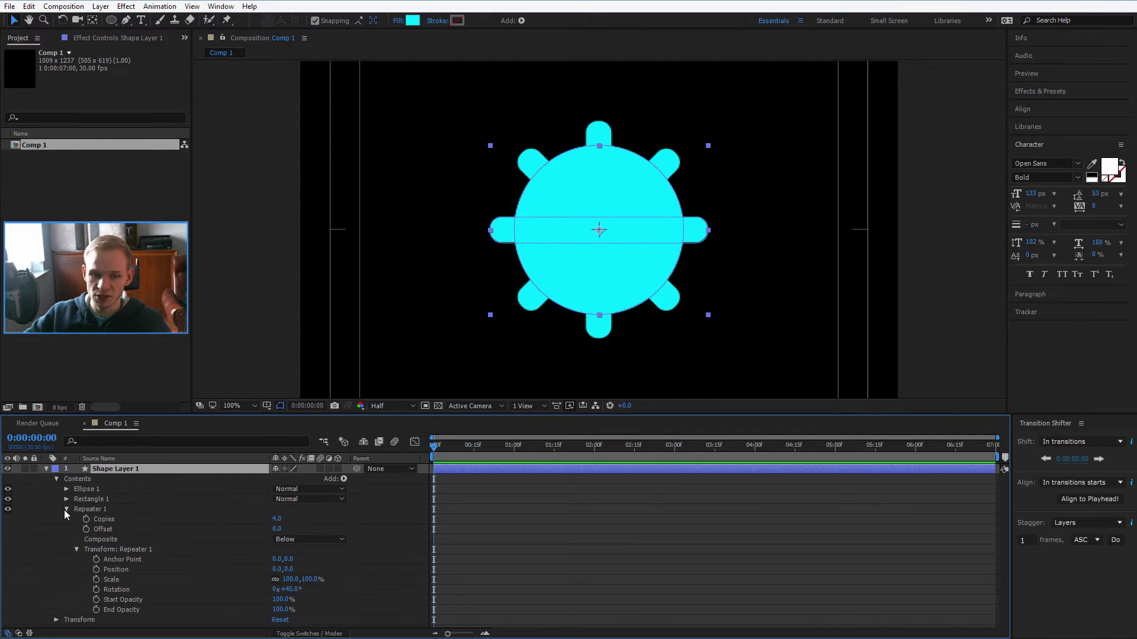
click(66, 509)
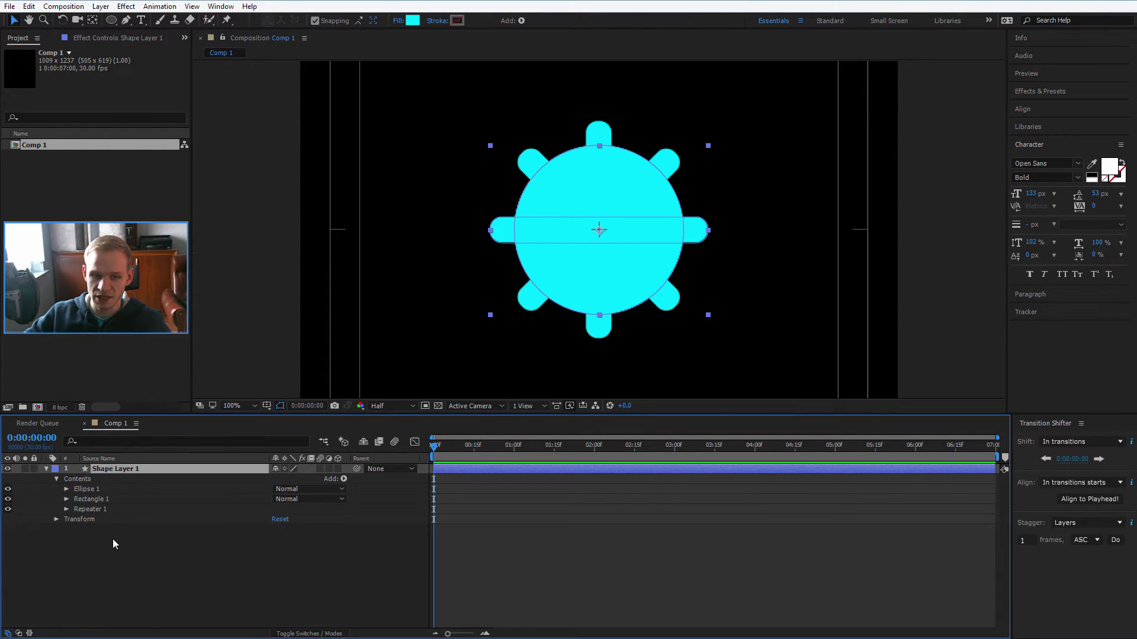
click(8, 489)
click(8, 489)
click(7, 500)
click(7, 500)
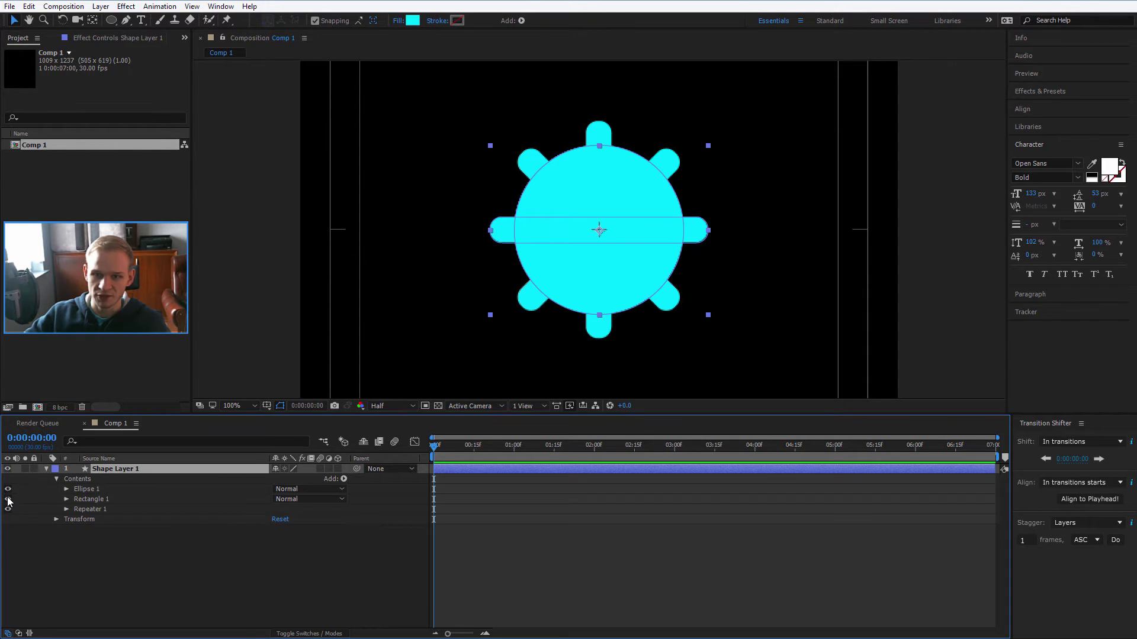
click(8, 509)
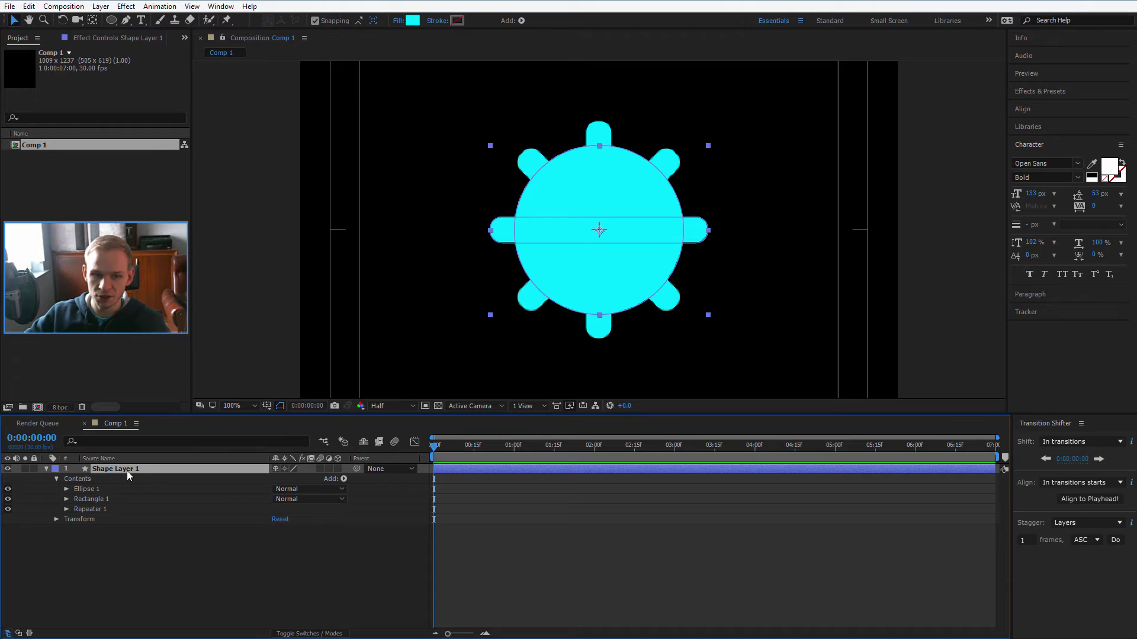
Draw an elliptical mask over the cog's centre and set its mode to Subtract.
drag(111, 21, 183, 50)
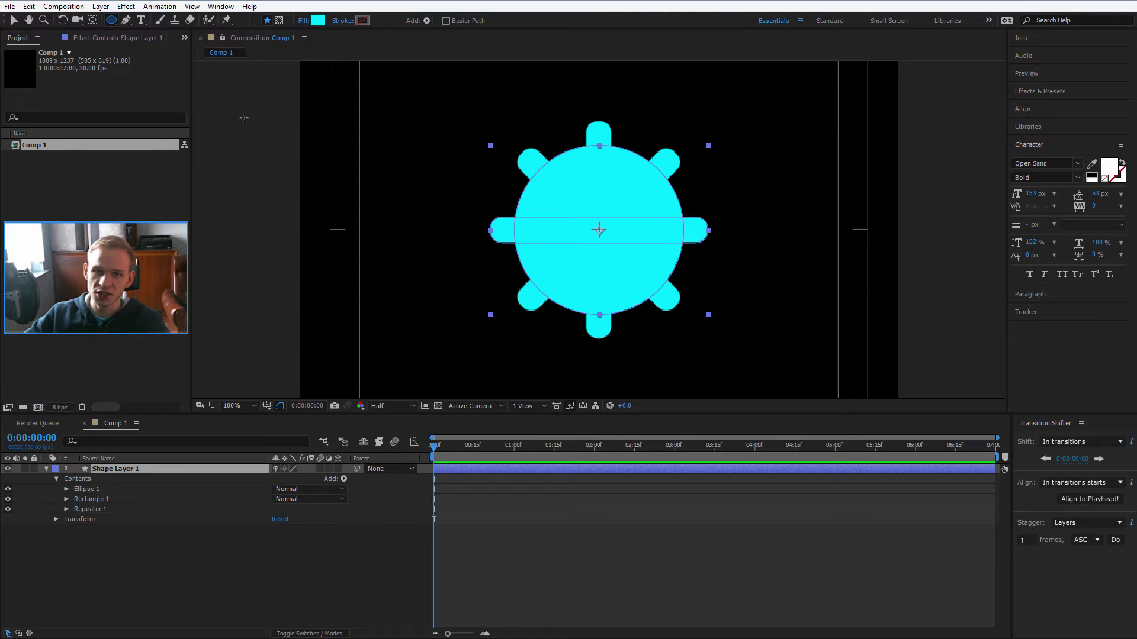
click(278, 22)
key(period)
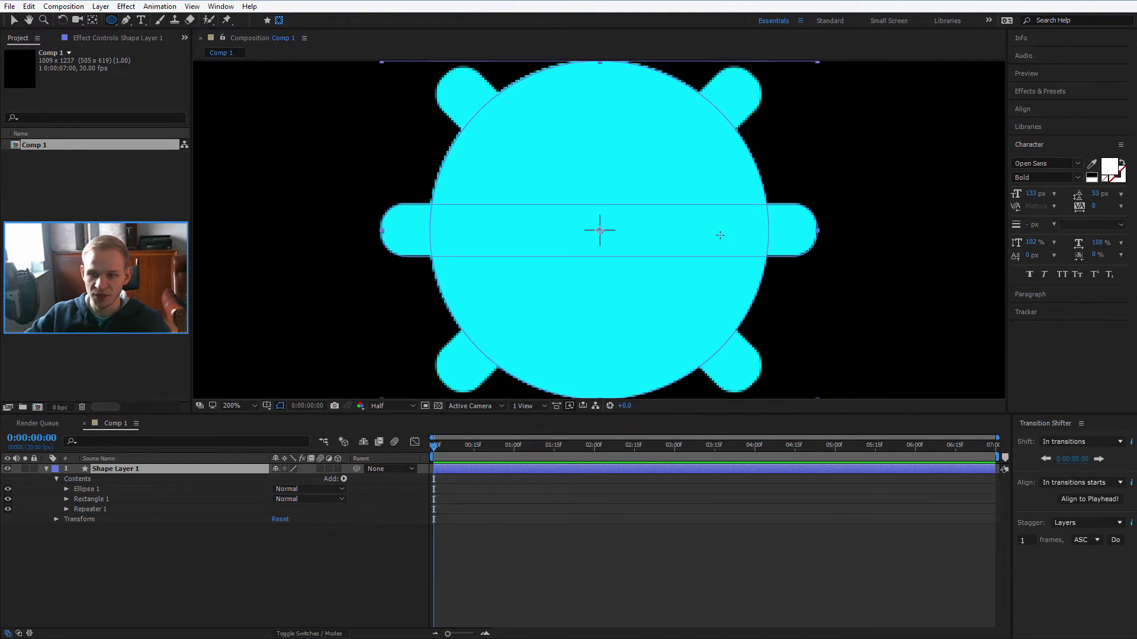
key(period)
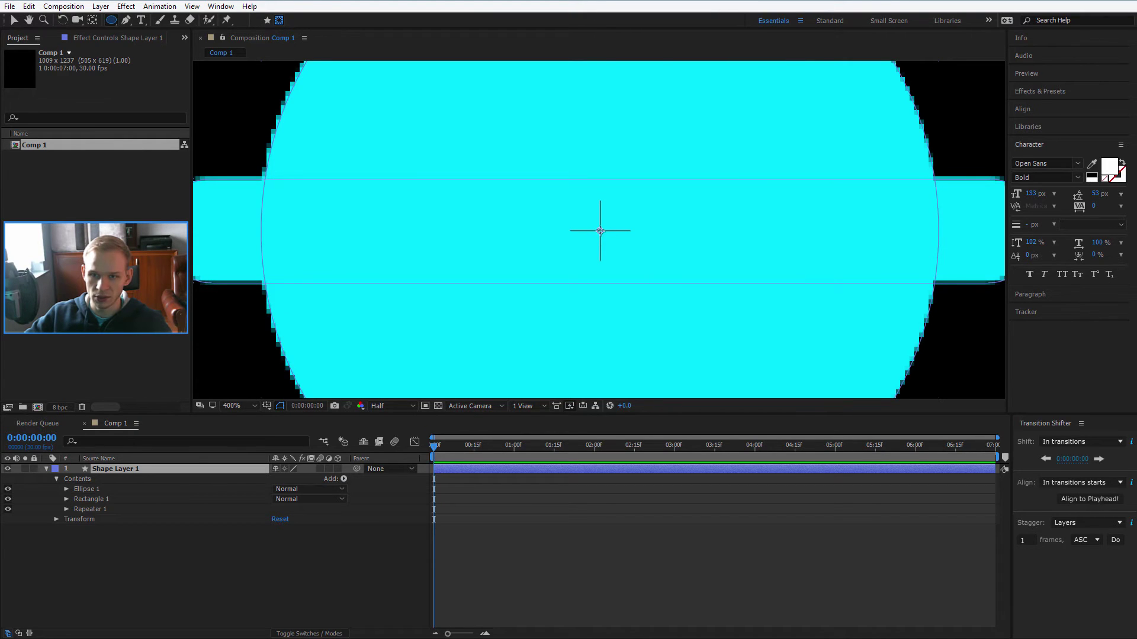
mouse_move(598, 230)
mouse_down()
mouse_move(714, 347)
mouse_move(733, 305)
mouse_move(747, 305)
mouse_move(915, 369)
mouse_move(824, 318)
mouse_move(850, 312)
mouse_up()
key(comma)
key(comma)
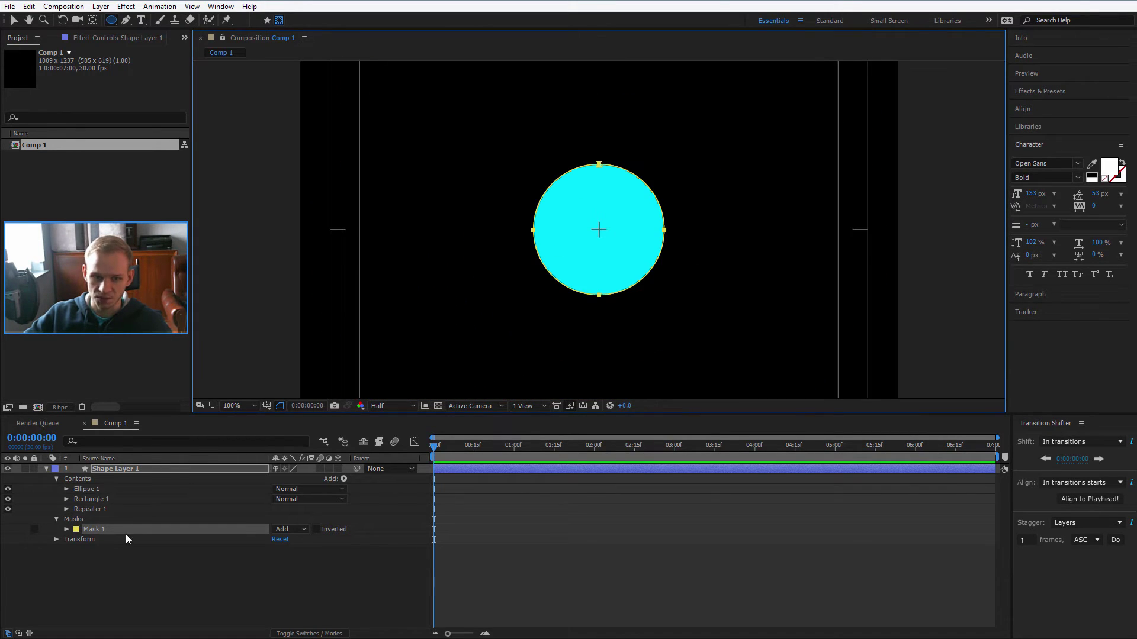
click(316, 531)
click(299, 530)
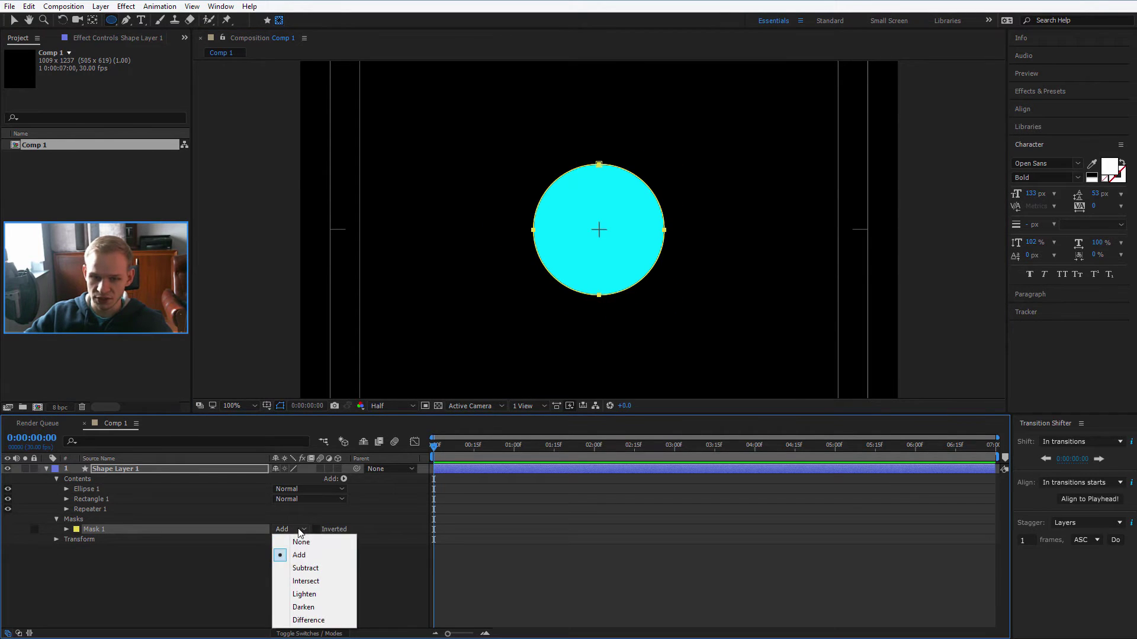
click(306, 568)
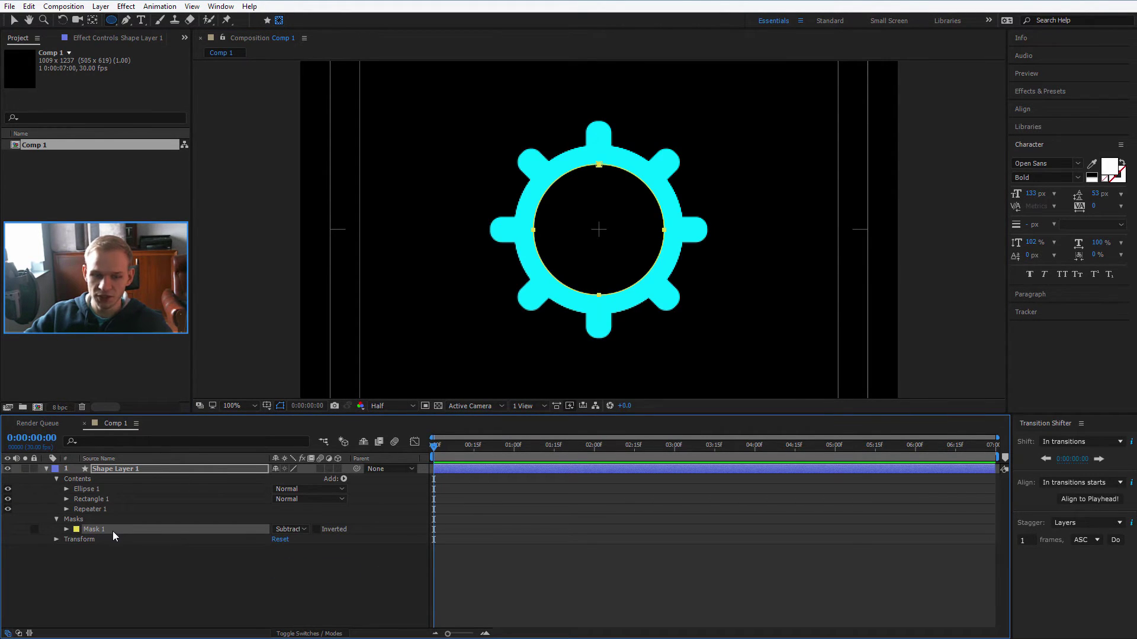
Free-transform Mask 1 to fine-tune the size of the gear's hole.
click(16, 20)
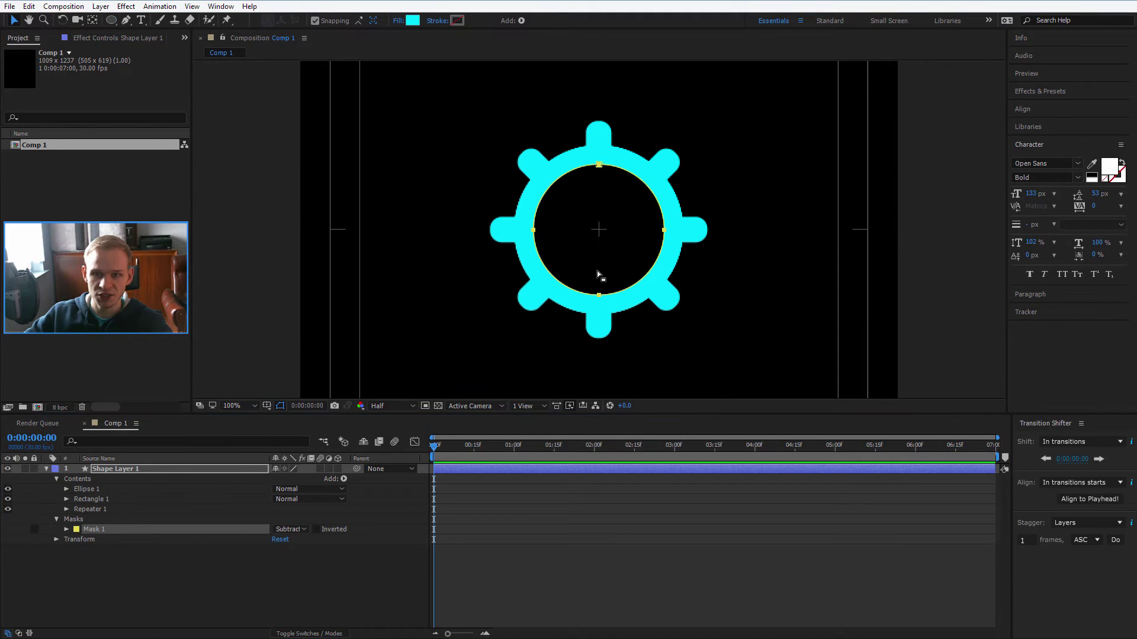
double_click(603, 292)
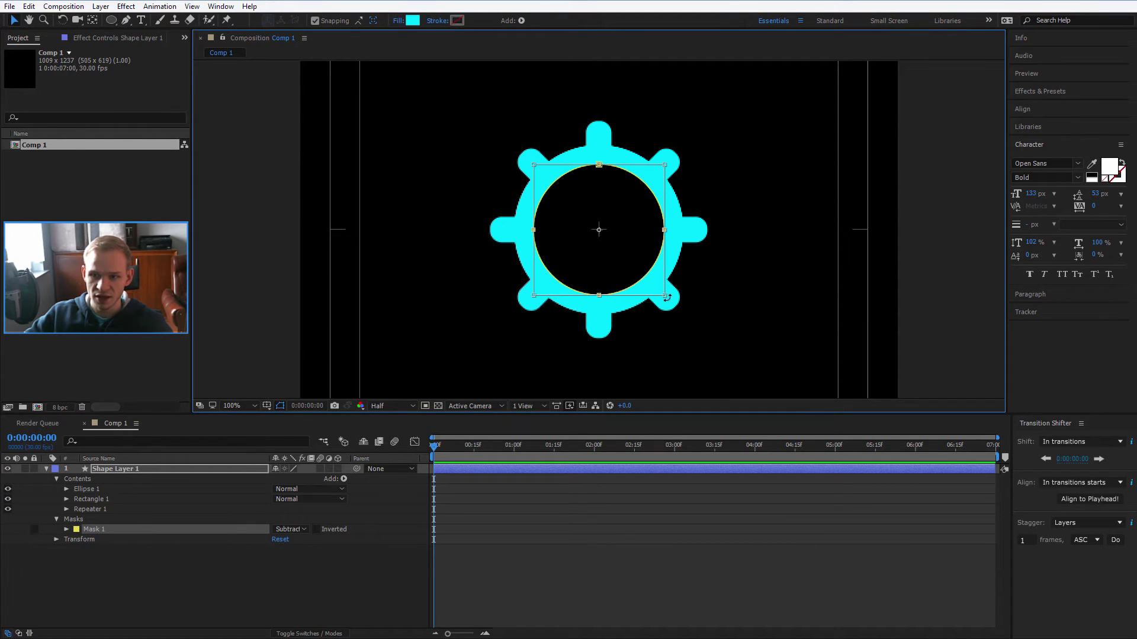
mouse_move(665, 295)
mouse_down()
mouse_move(645, 283)
mouse_move(660, 296)
mouse_up()
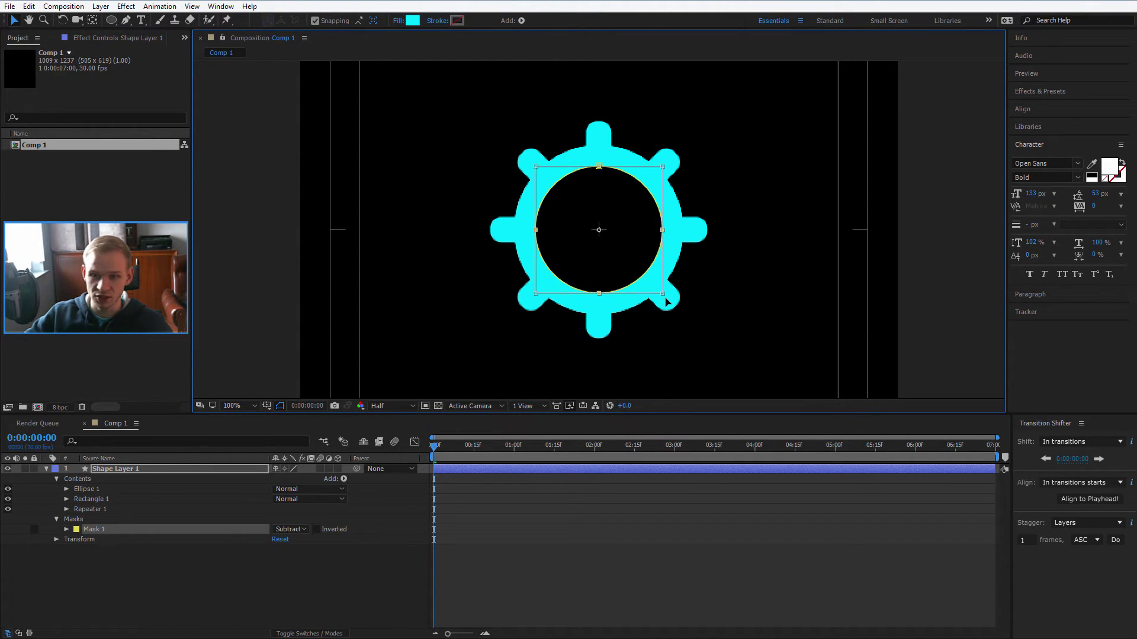
mouse_move(658, 292)
mouse_down()
mouse_move(648, 287)
mouse_move(661, 295)
mouse_up()
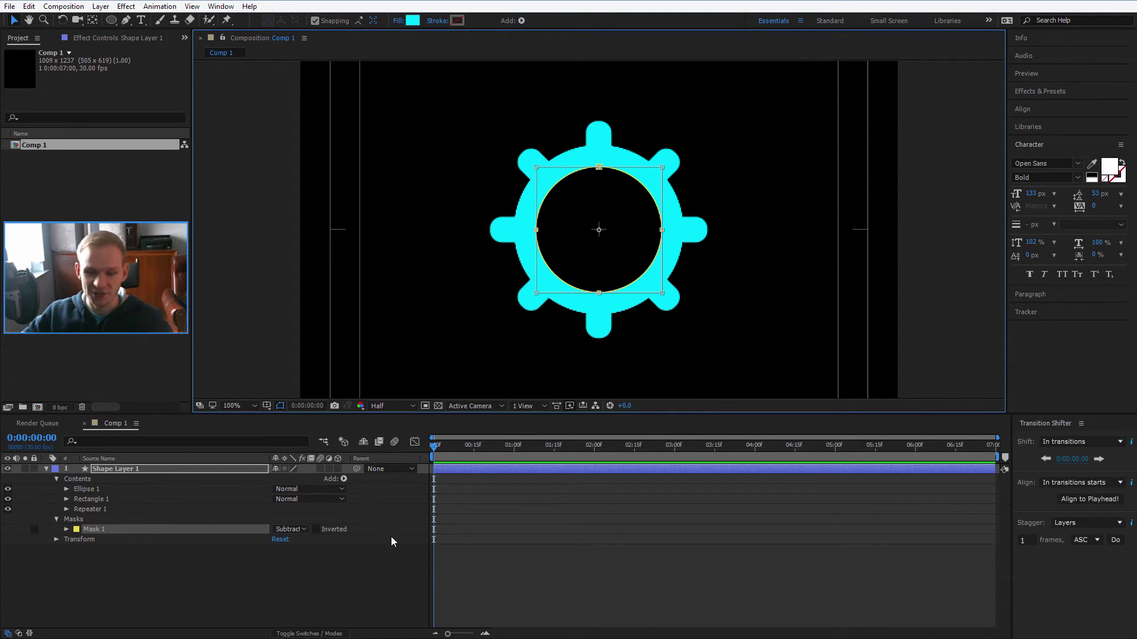
Set the spoke rectangle size to 335 × 44 and lower its roundness to 14.
click(370, 580)
click(78, 499)
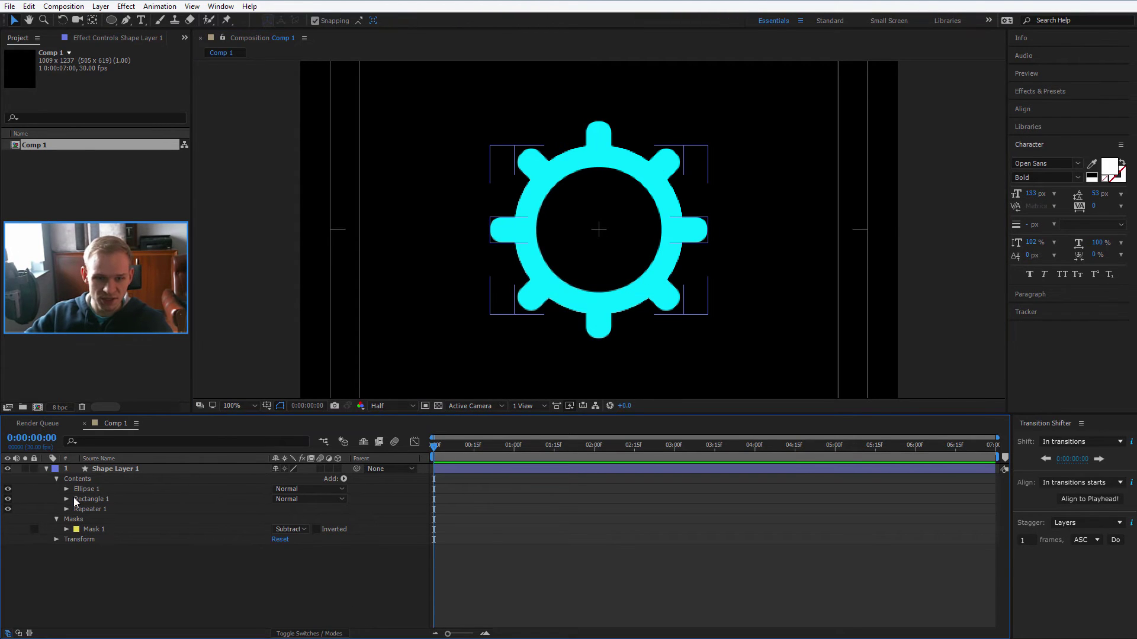
click(67, 499)
drag(282, 524, 265, 521)
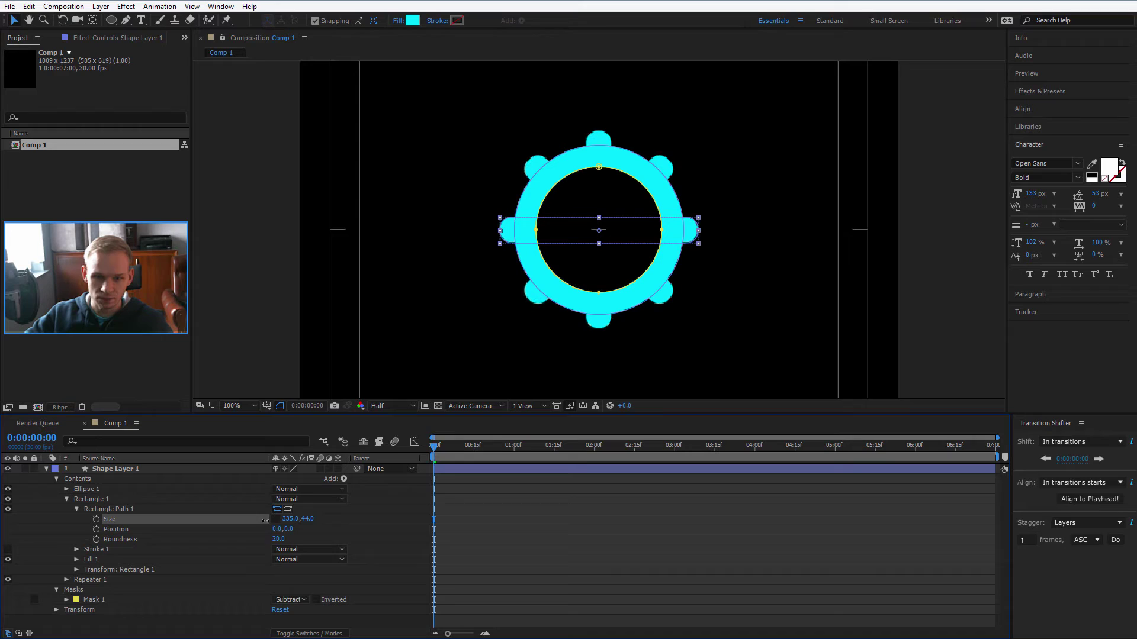
key(Return)
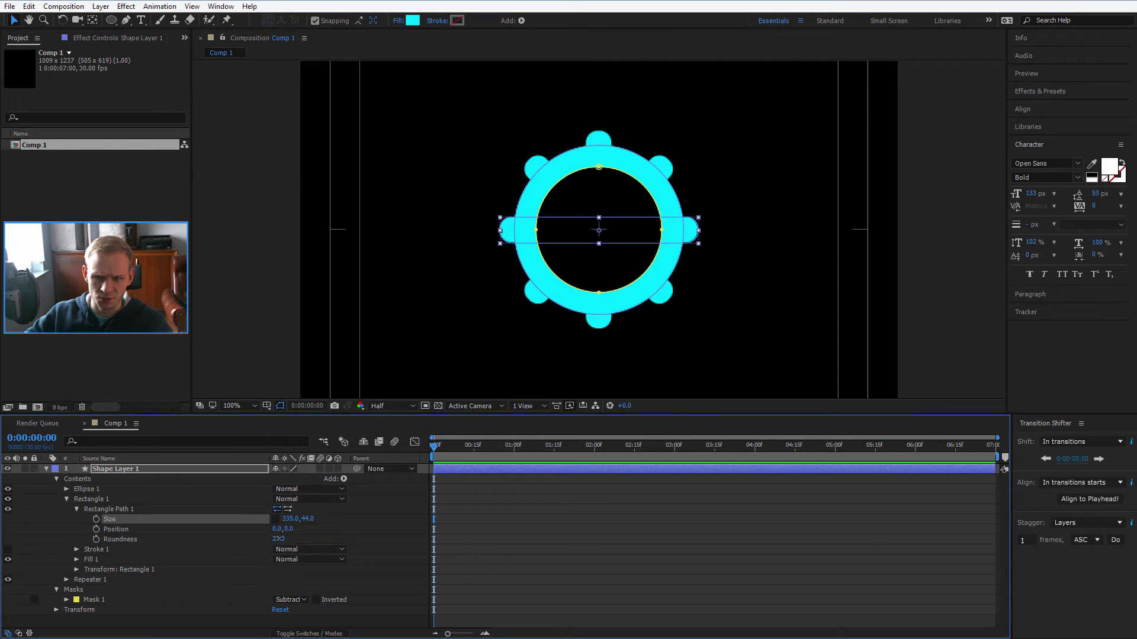
drag(280, 539, 266, 540)
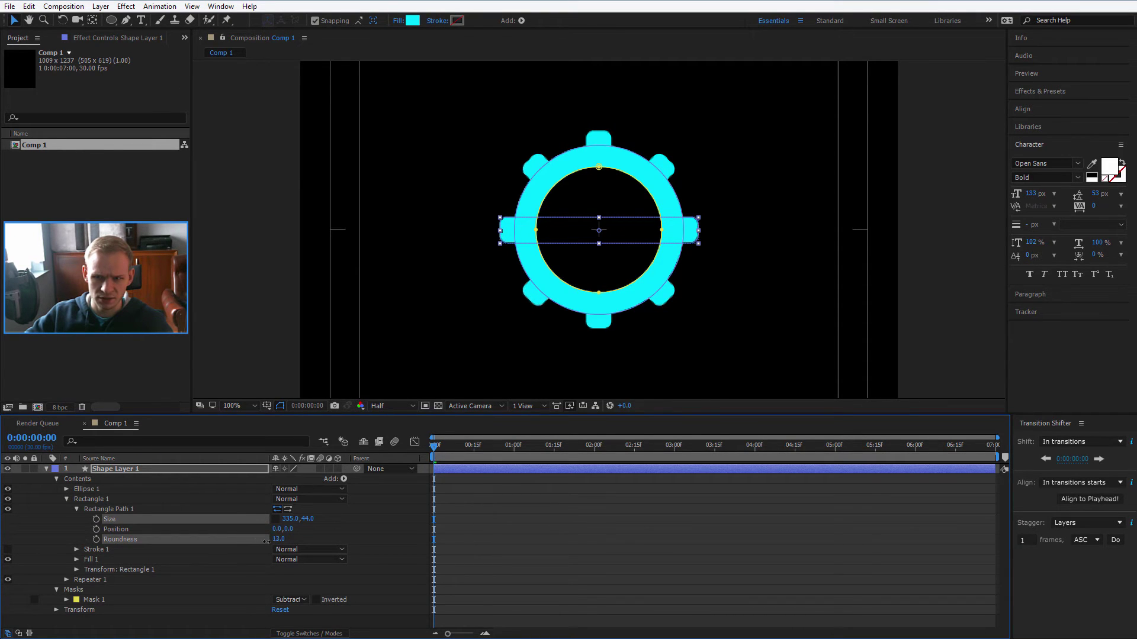
Deselect the gear to inspect its squarer teeth and collapse its layer properties.
click(701, 562)
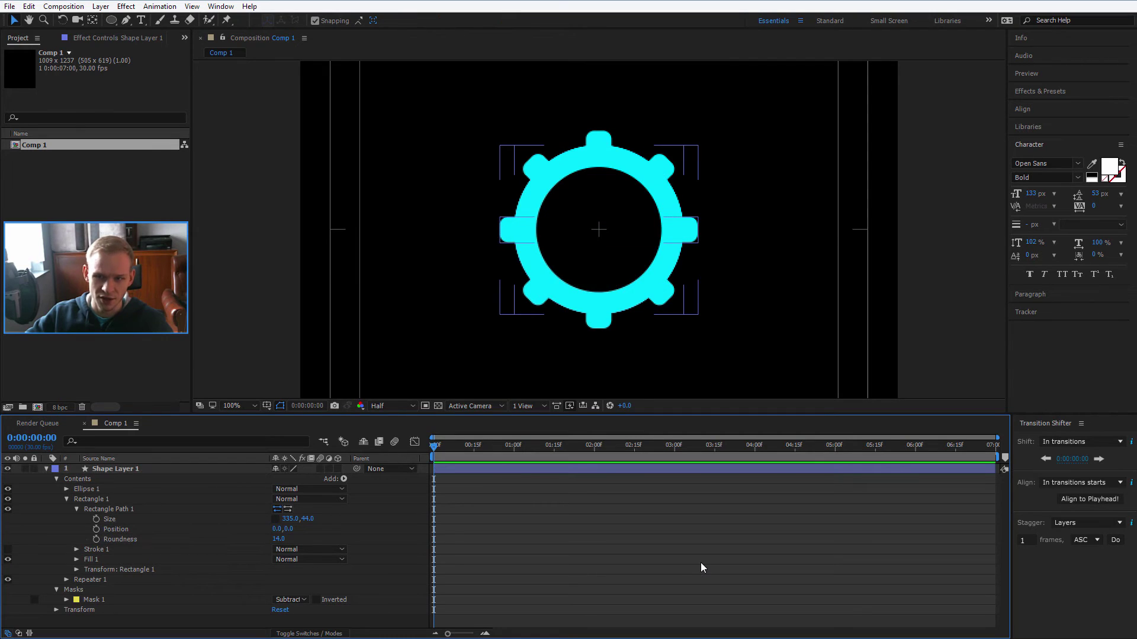
click(621, 278)
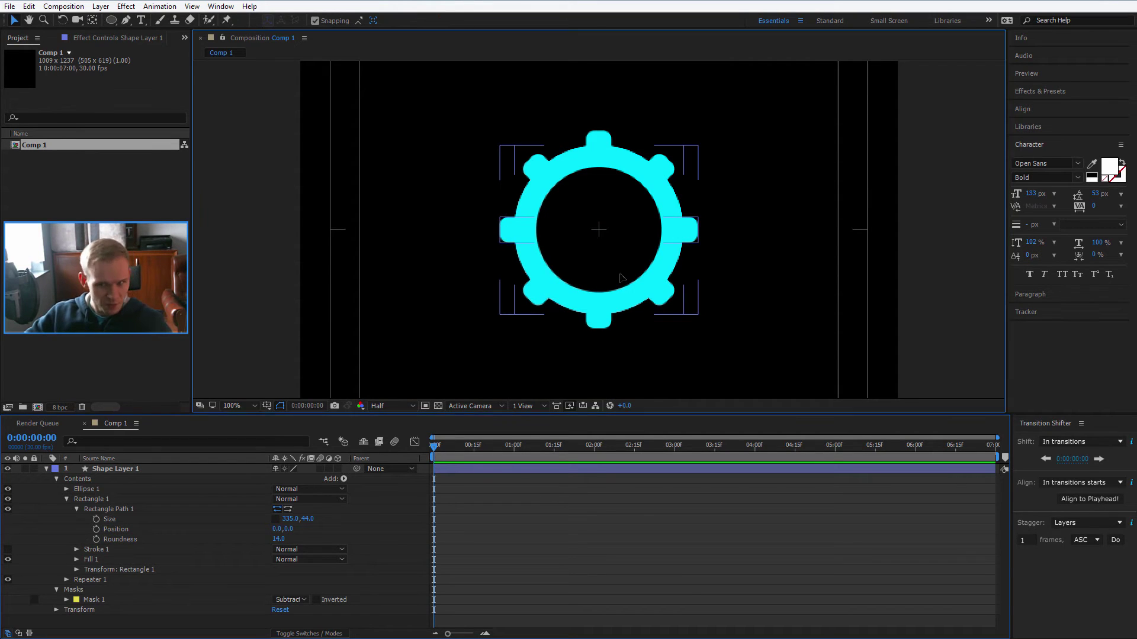
click(749, 556)
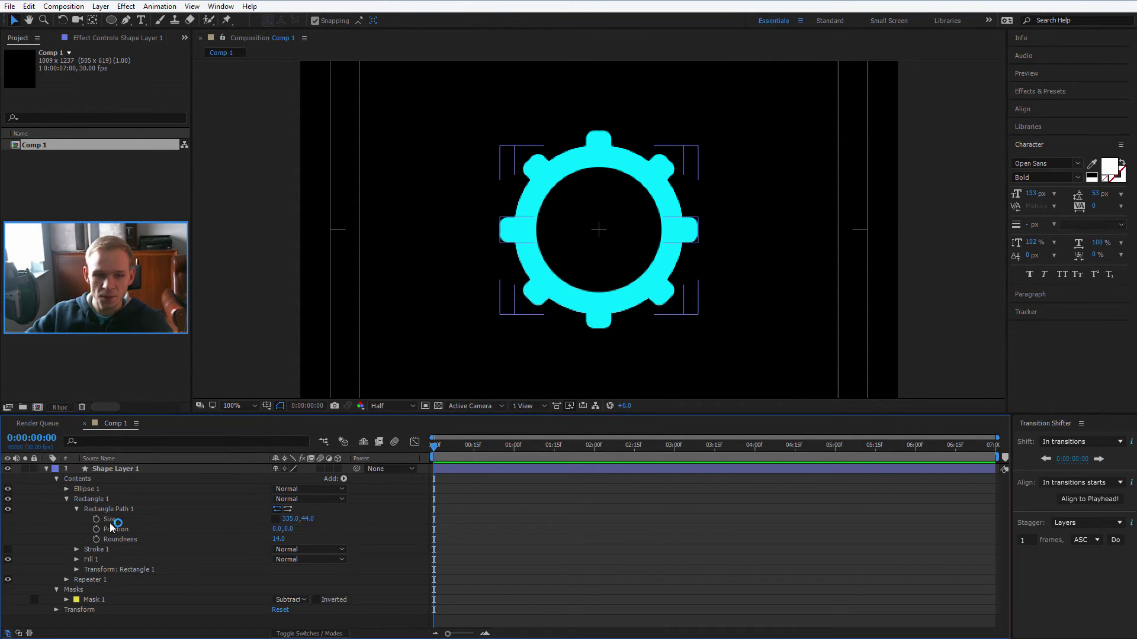
click(47, 469)
click(236, 560)
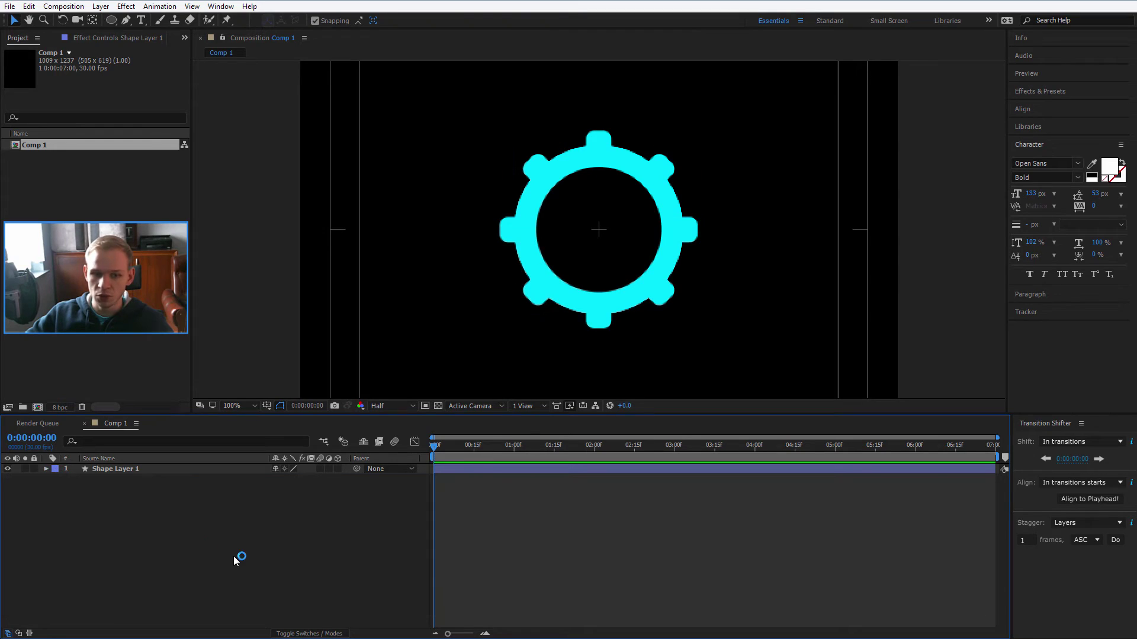
Keyframe the gear's Rotation from 0° at 0:00 to 90° at 1:00, then preview it.
click(120, 471)
key(r)
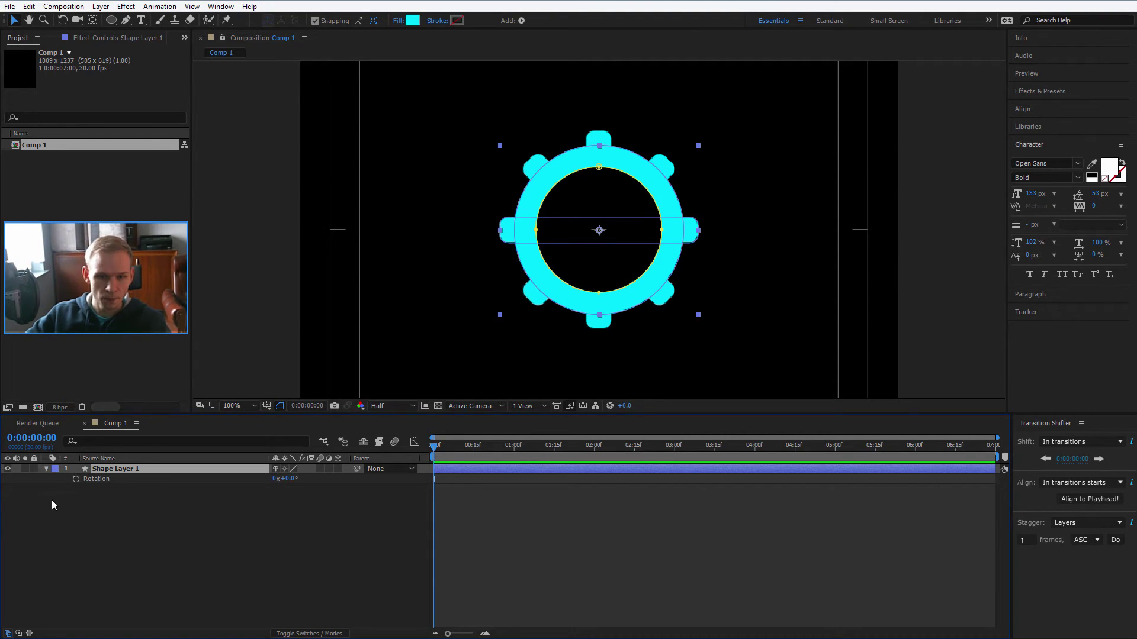
click(76, 480)
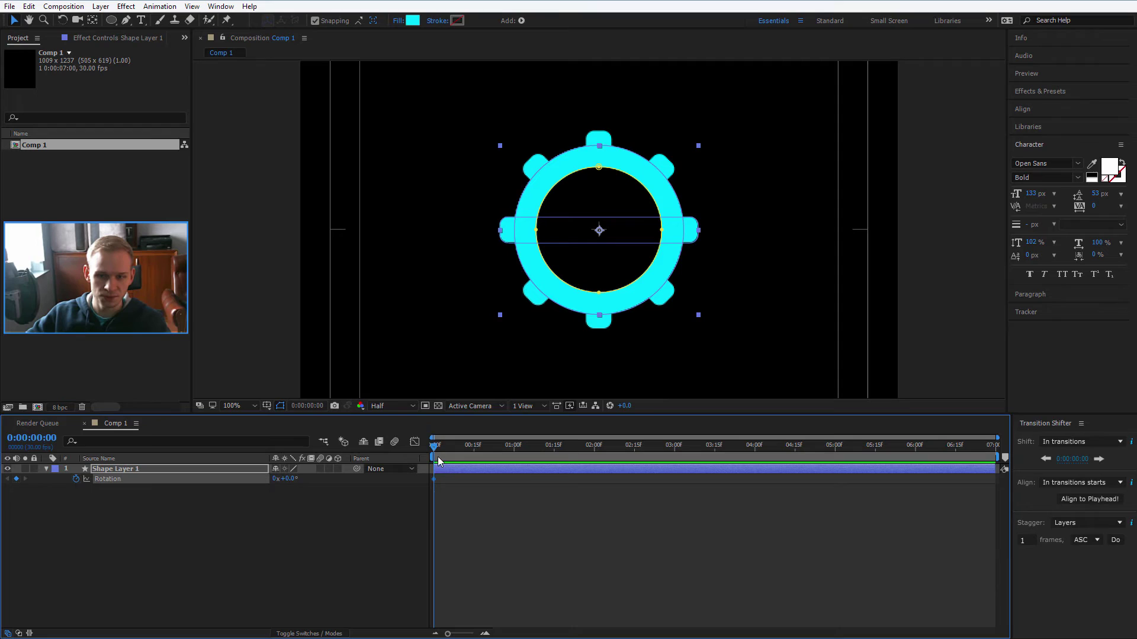
drag(439, 449, 514, 464)
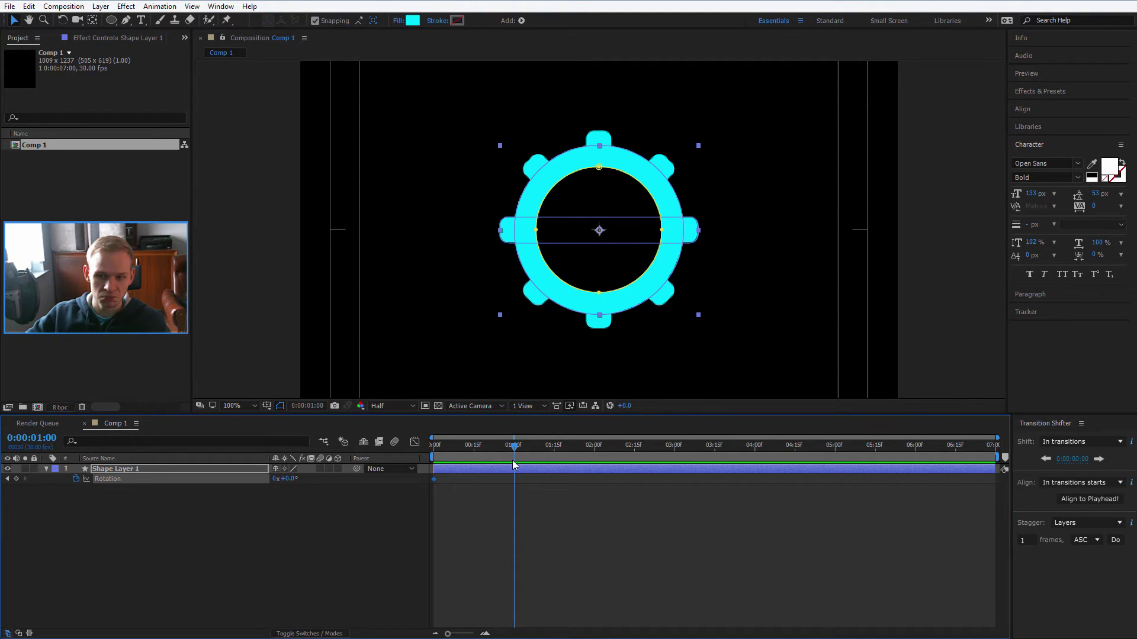
click(286, 478)
text(90)
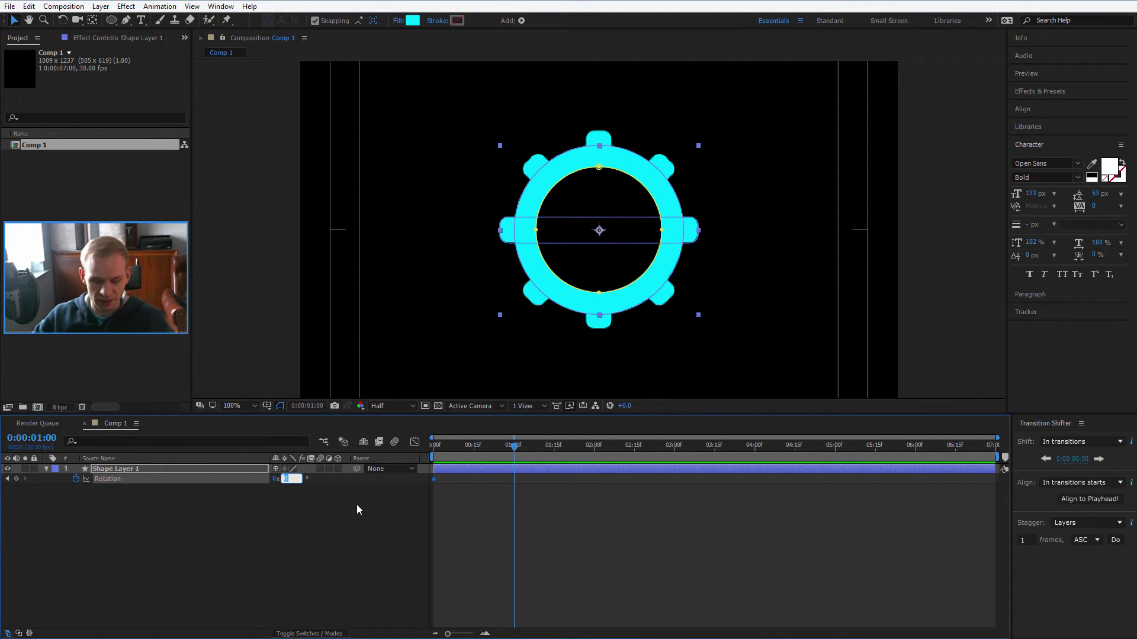
key(Return)
key(space)
click(367, 592)
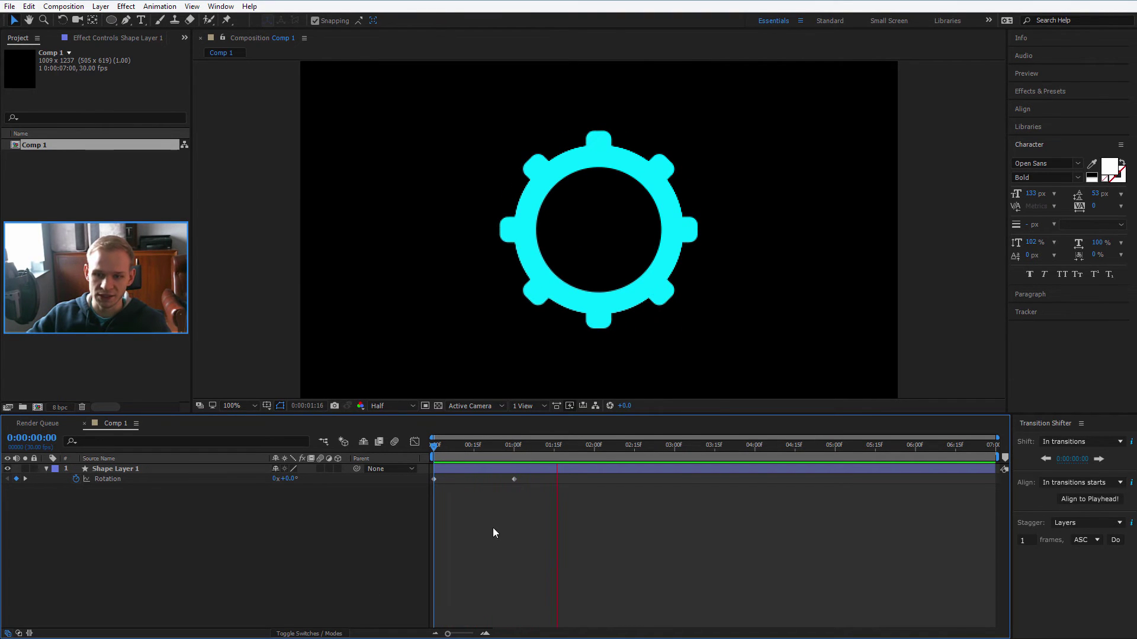
mouse_move(513, 442)
mouse_down()
mouse_move(778, 445)
mouse_move(434, 444)
mouse_up()
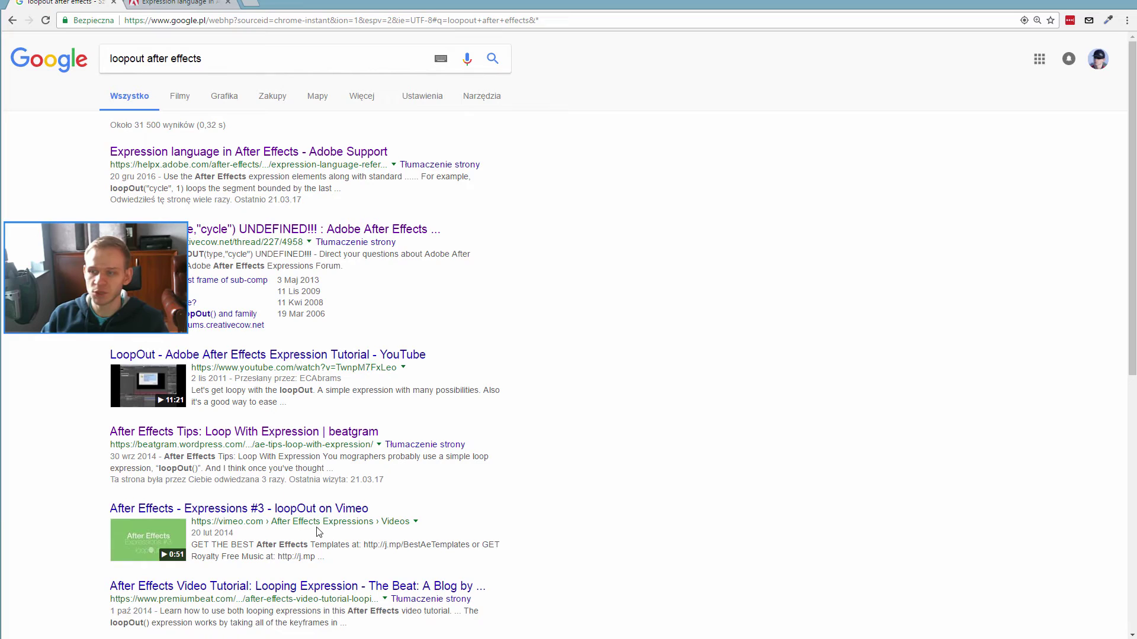
Bring up Adobe's Expression language reference from the 'loopout after effects' search results.
click(113, 62)
drag(111, 62, 509, 216)
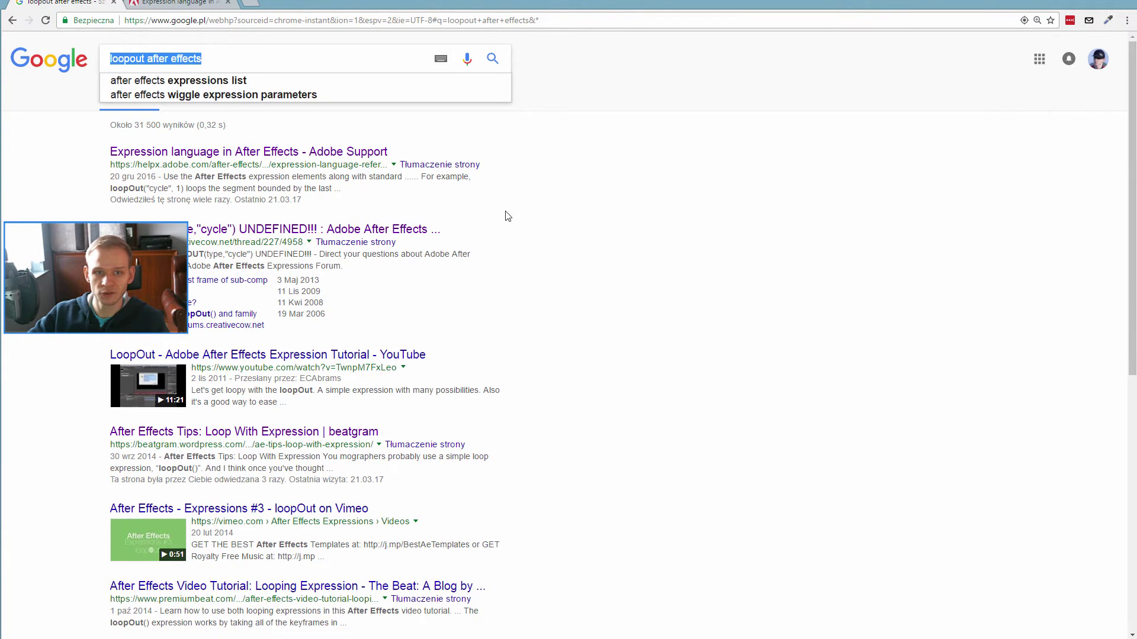
drag(131, 162, 210, 164)
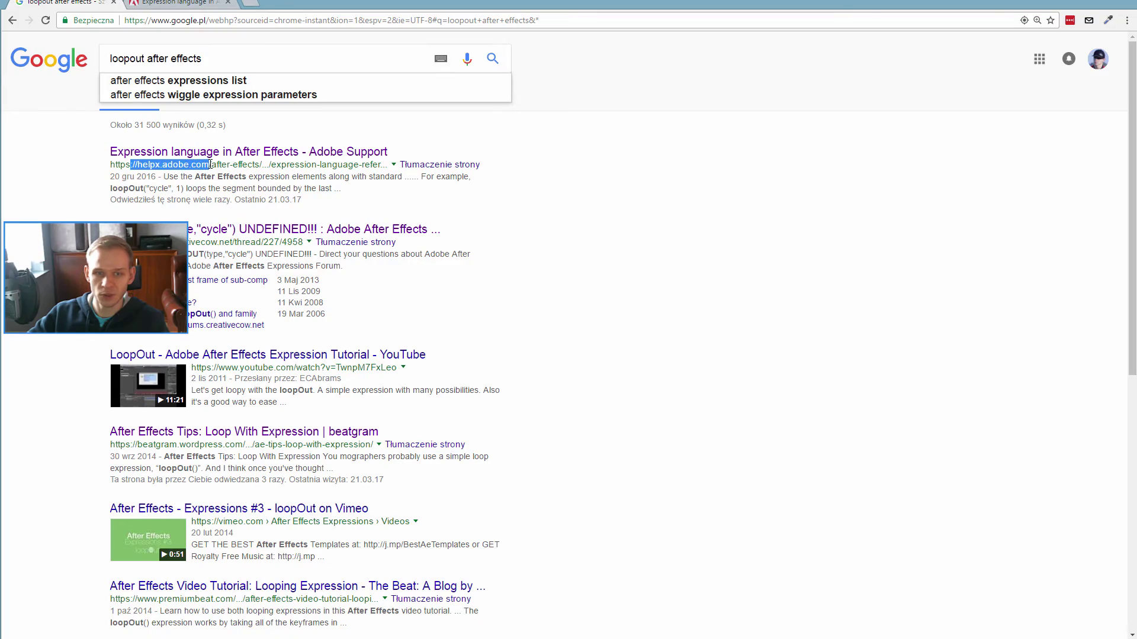
Find 'loopout' on the reference page, select the loopOut(type="cycle", numKeyframes=0) signature, and return to After Effects.
click(170, 4)
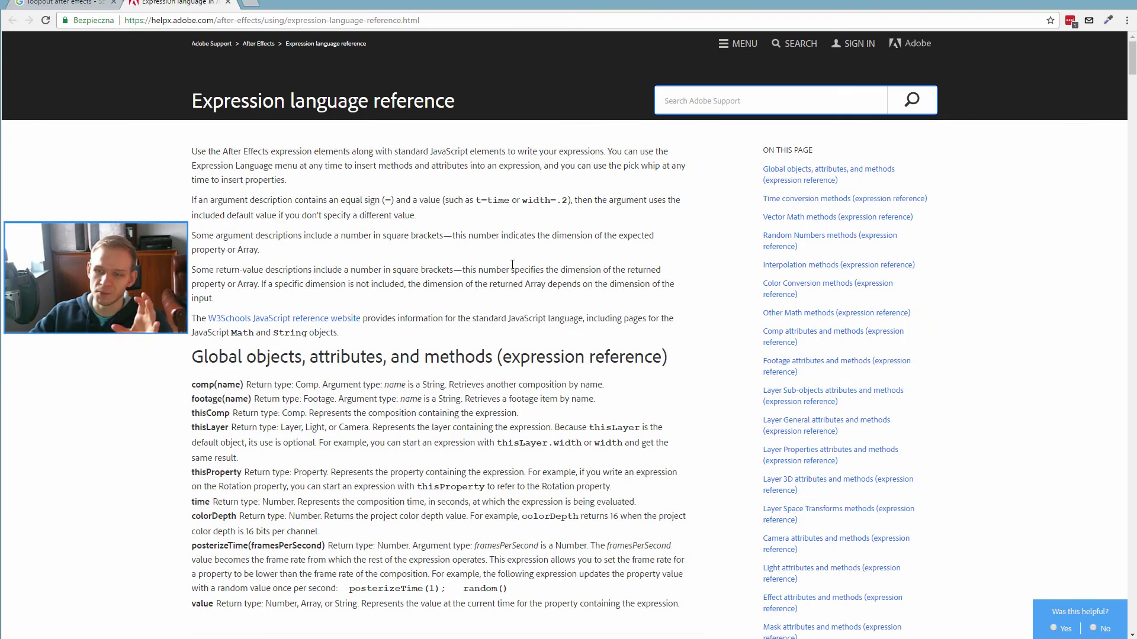
scroll(532, 267, down, 3)
scroll(557, 266, down, 2)
scroll(557, 266, down, 3)
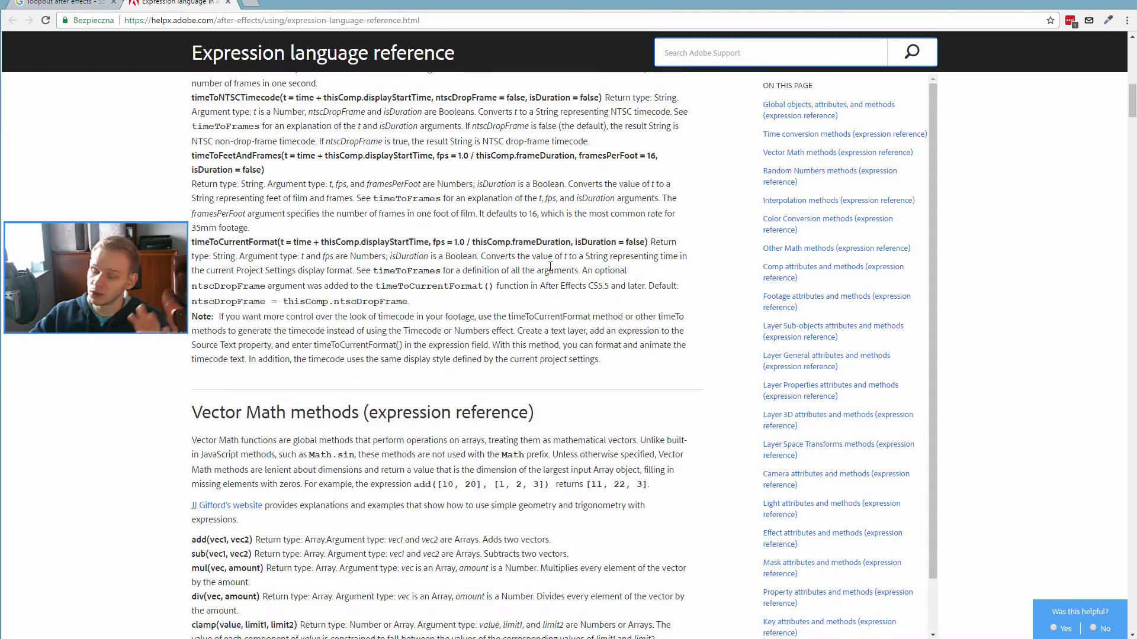
scroll(550, 268, down, 2)
scroll(550, 266, down, 2)
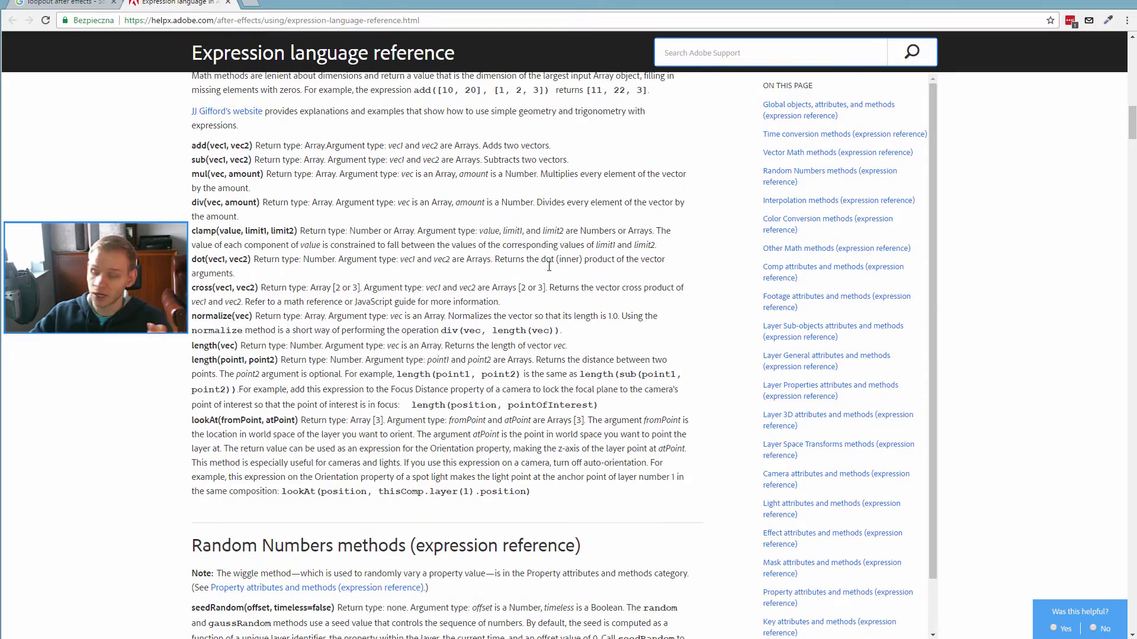
scroll(548, 271, down, 3)
scroll(547, 271, down, 2)
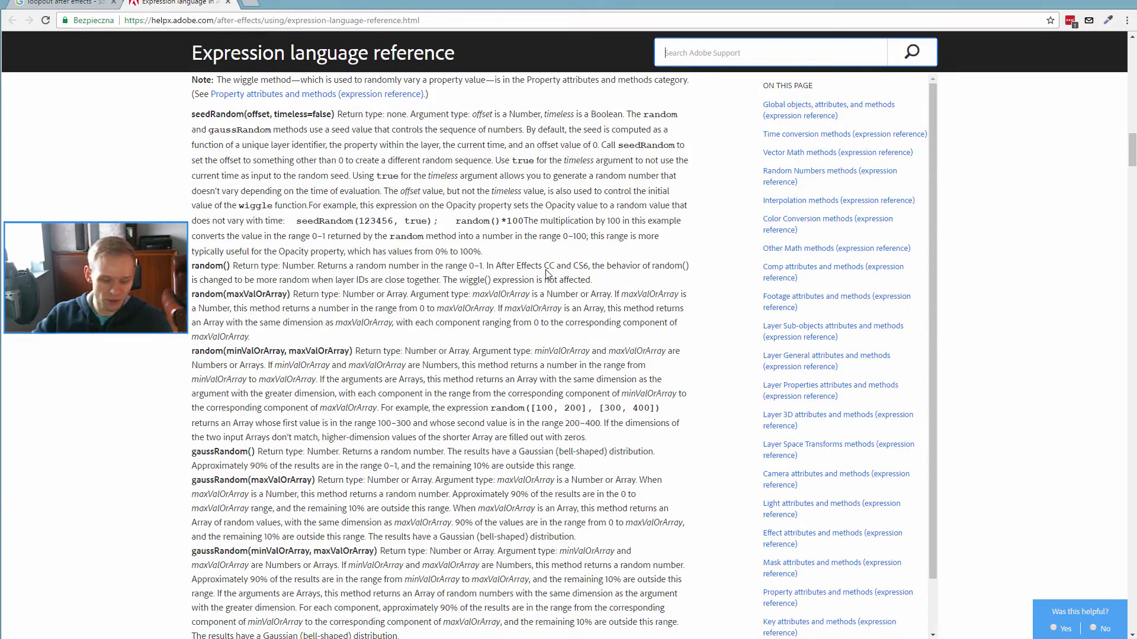
key(ctrl+f)
text(loopout)
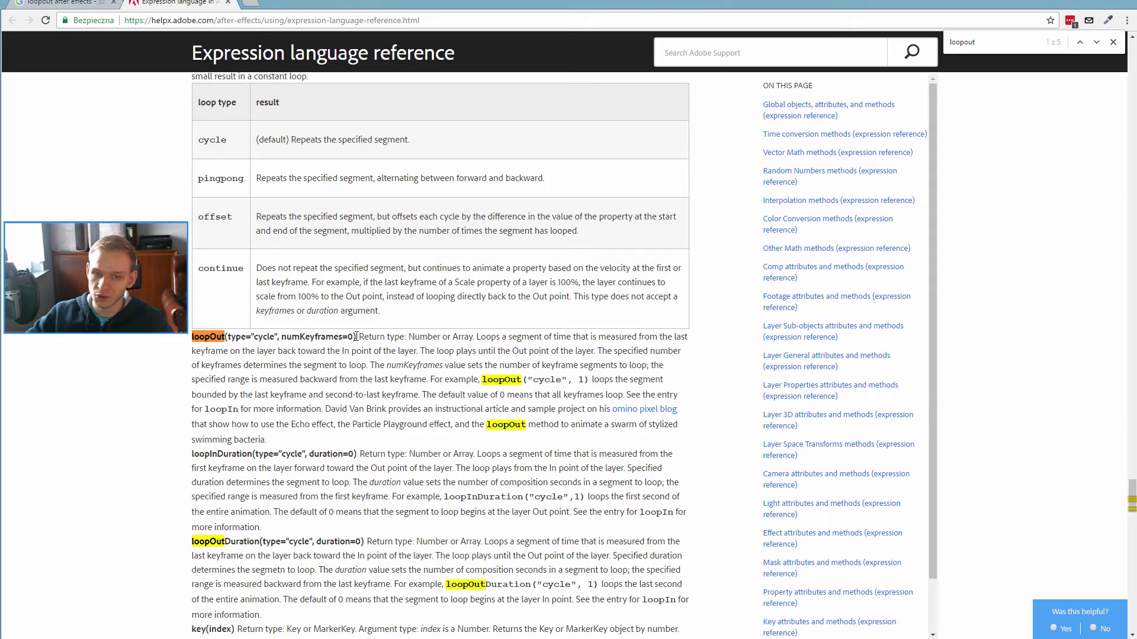
drag(356, 337, 339, 337)
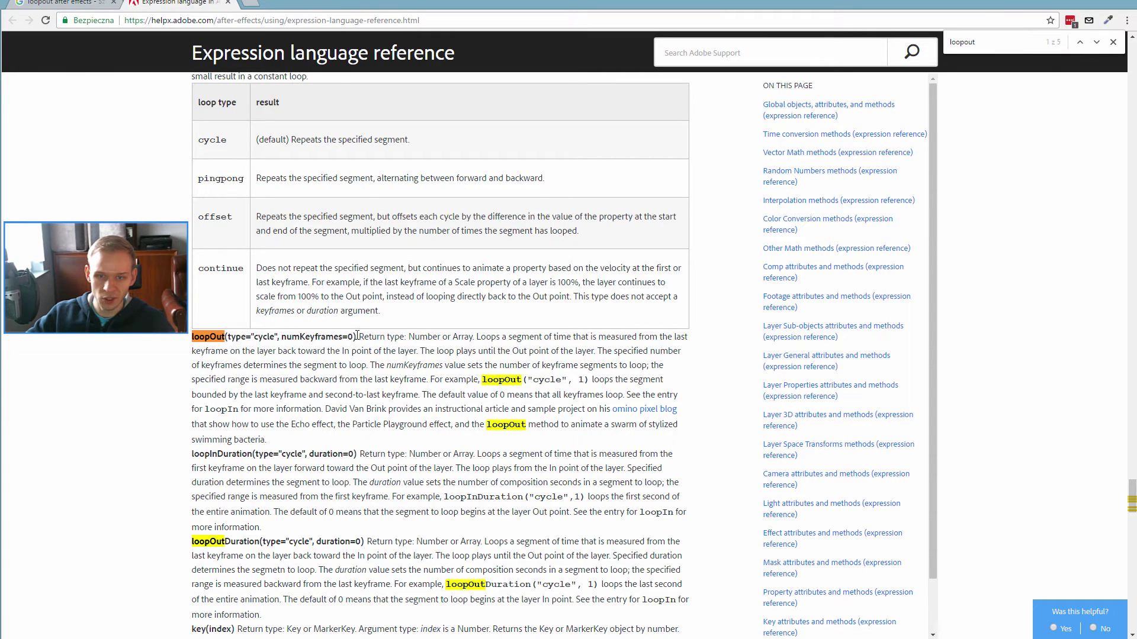
drag(356, 337, 223, 338)
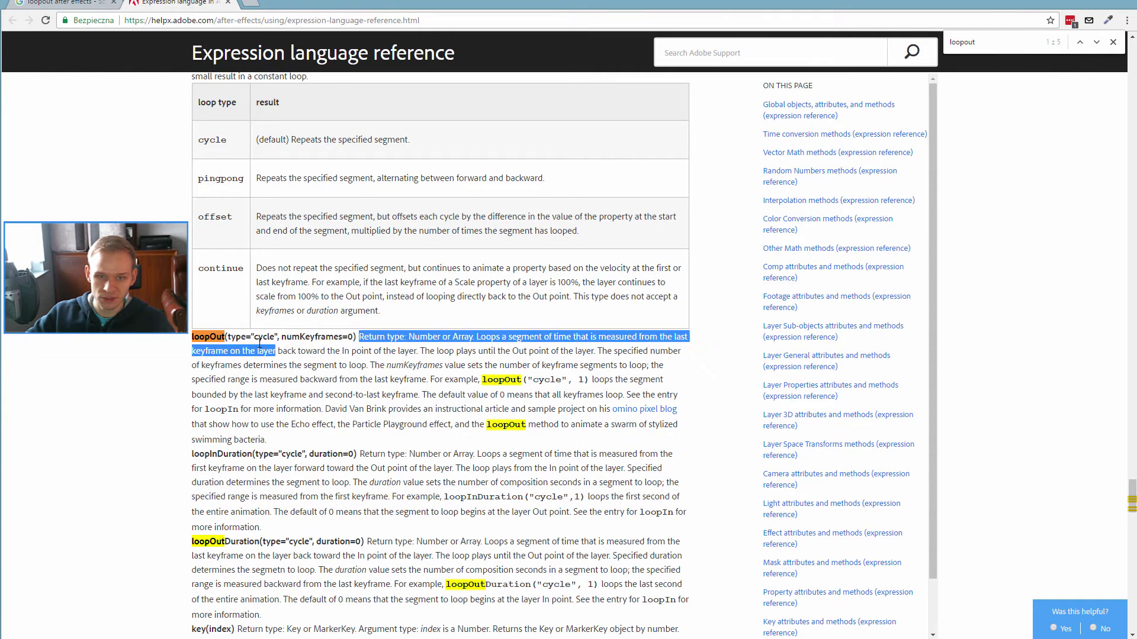
key(shift+Left)
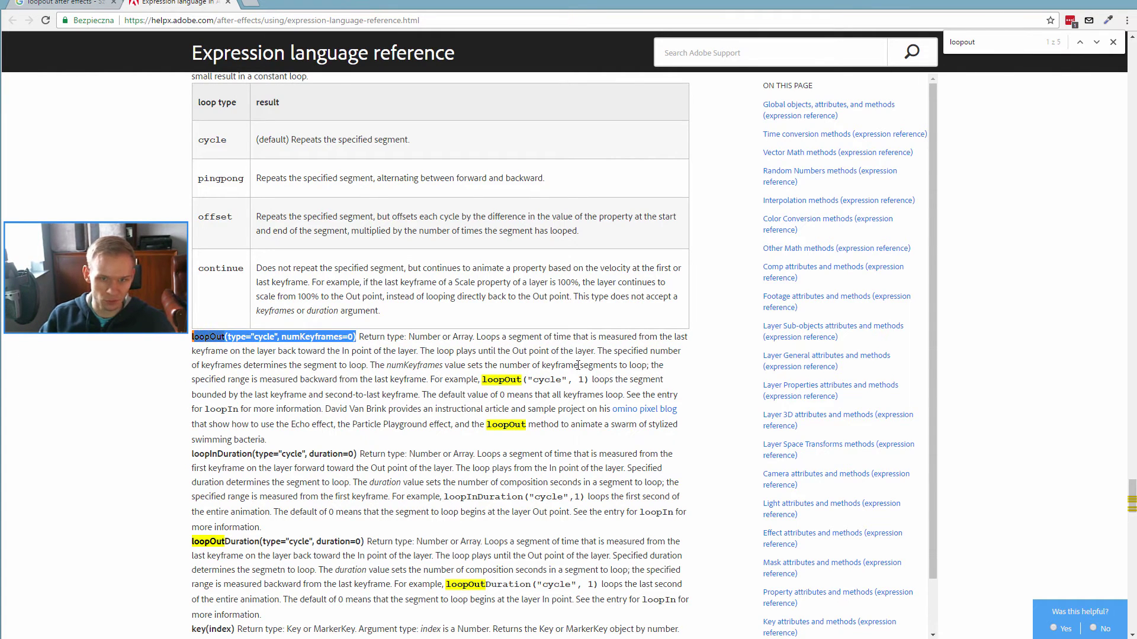
key(shift+Left)
key(shift+Left)
key(shift+Left)
key(ctrl+c)
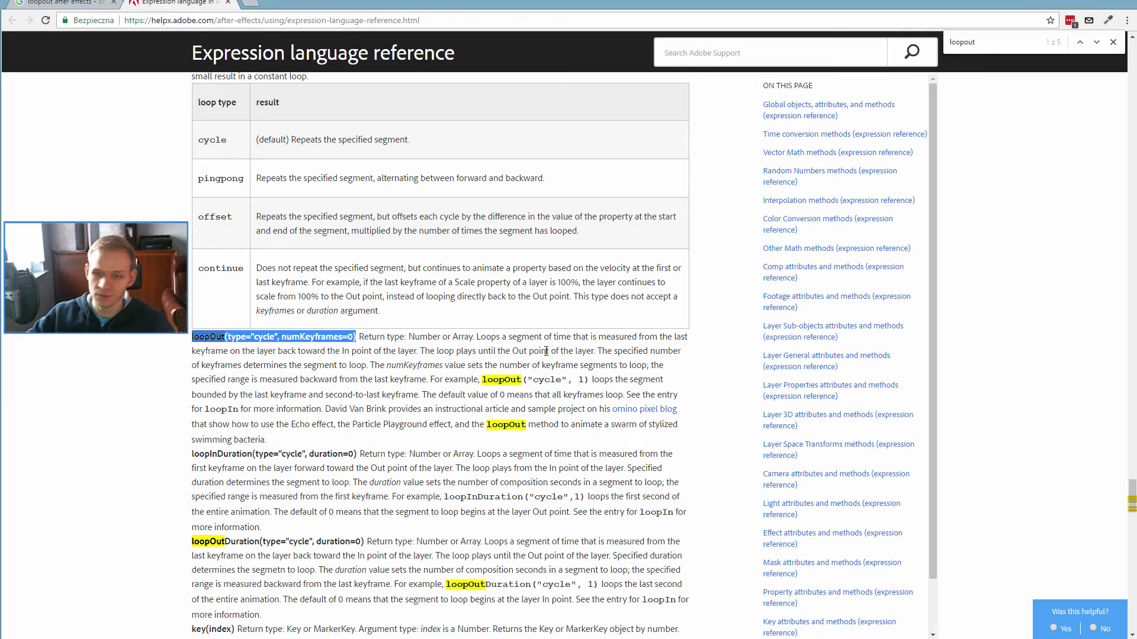
key(alt+Tab)
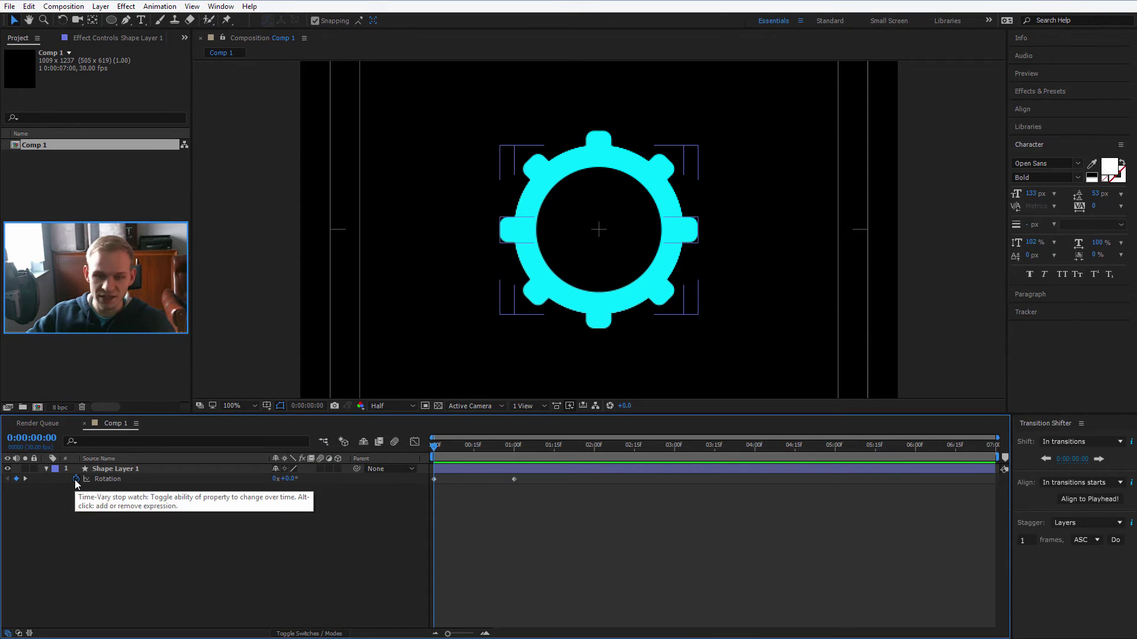
Add the expression loopOut(type="cycle", numKeyframes=0) to the gear's Rotation.
alt+click(77, 480)
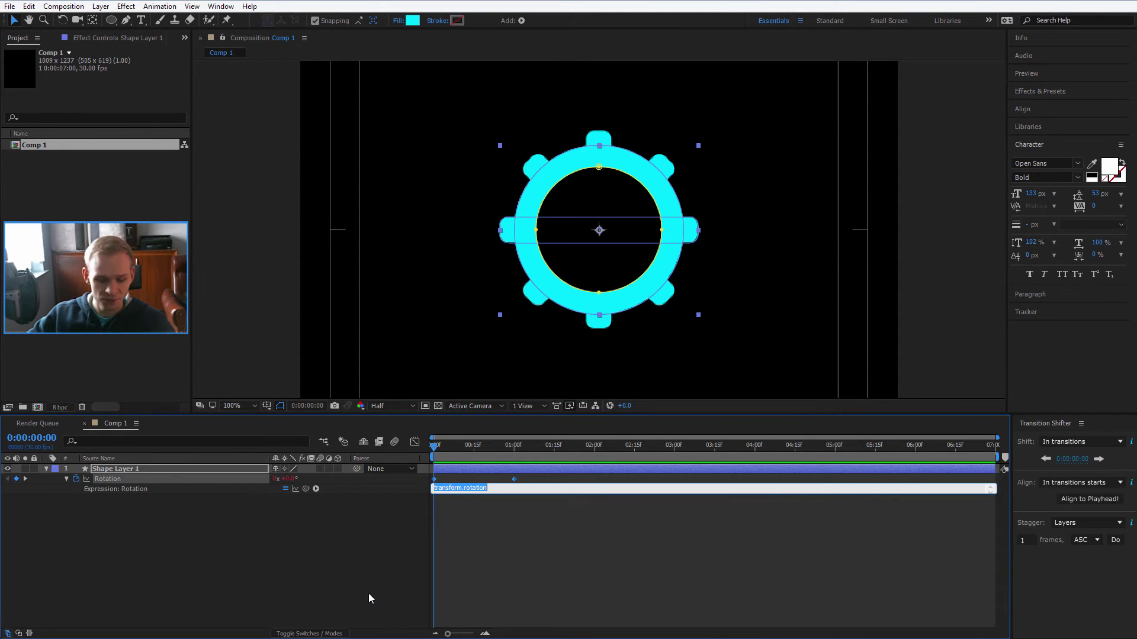
key(ctrl+v)
click(552, 571)
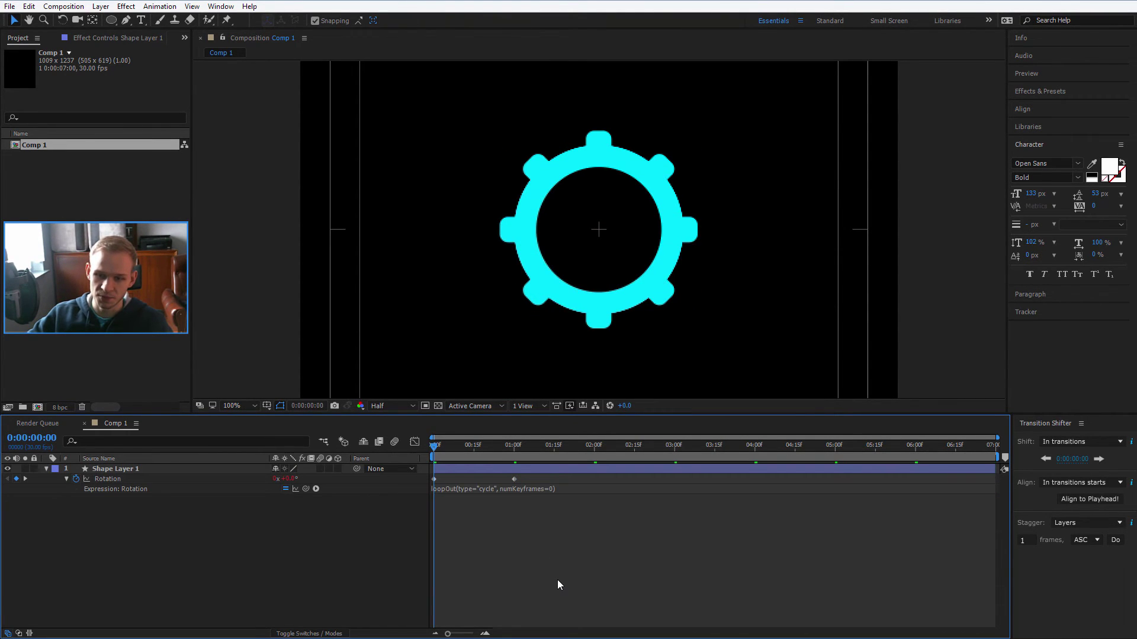
Scrub and play back the gear's looping rotation, then reselect the gear layer.
drag(433, 445, 640, 463)
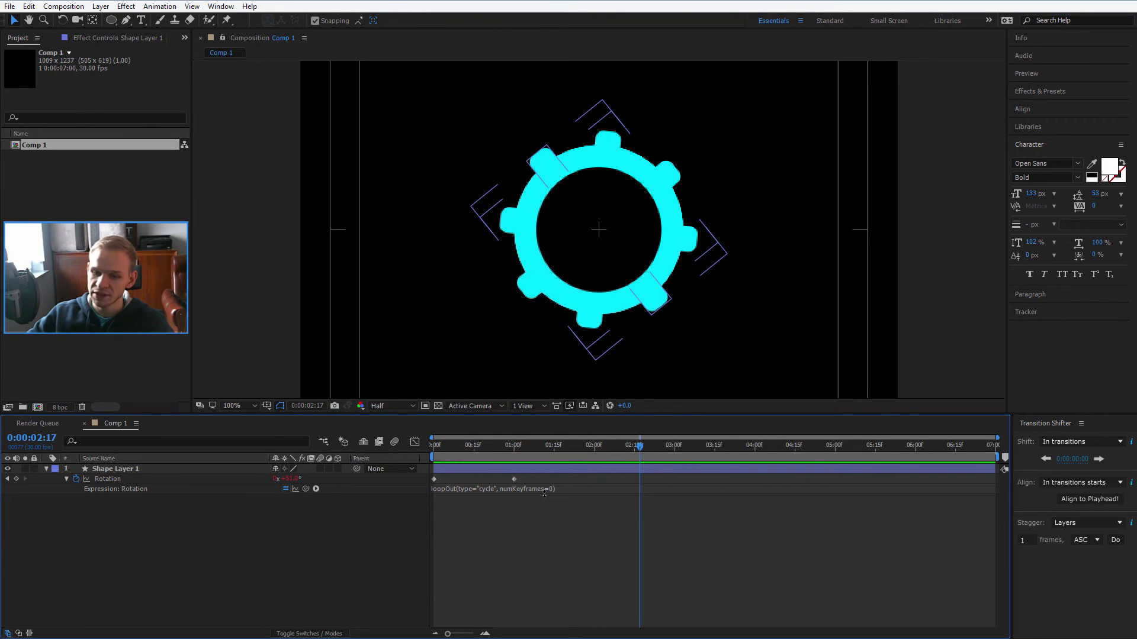
drag(545, 478, 431, 484)
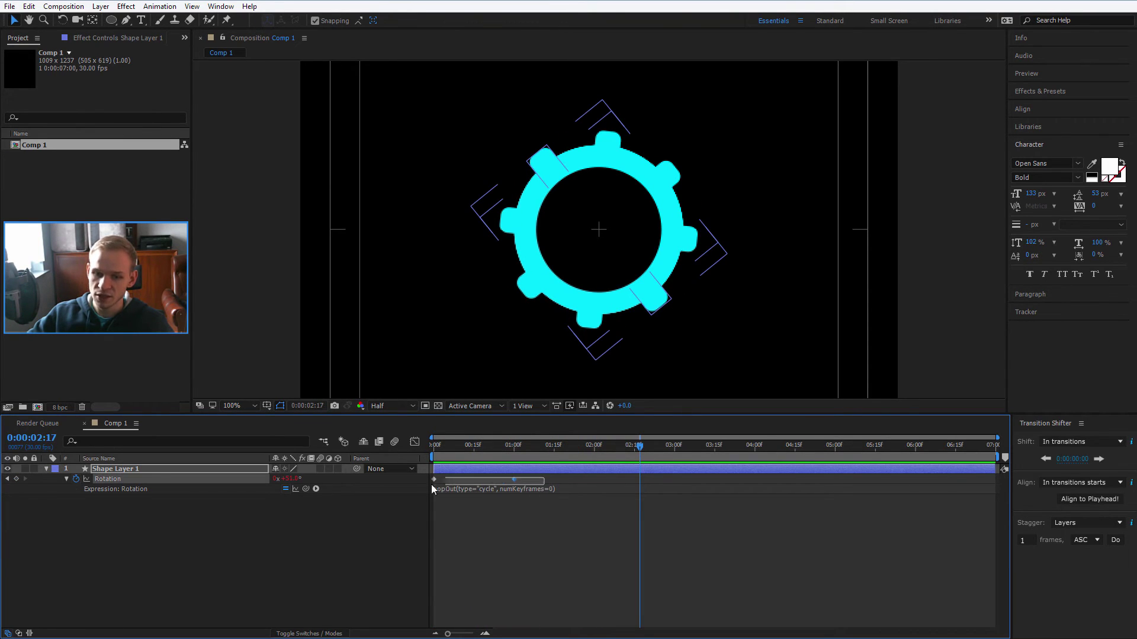
click(436, 452)
click(580, 517)
key(space)
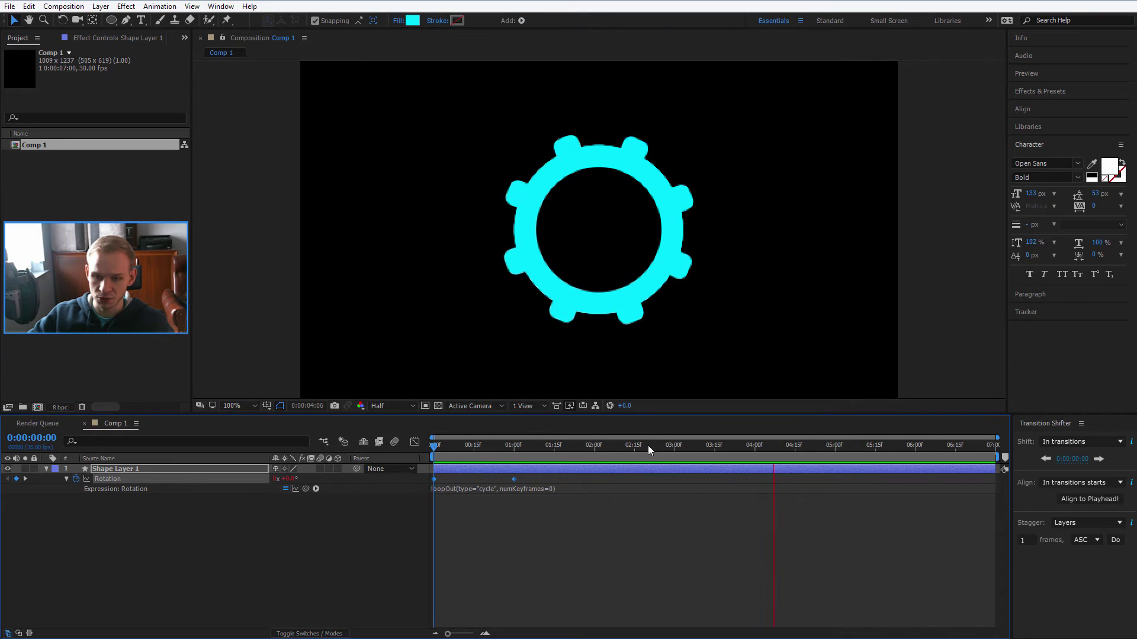
click(543, 466)
click(538, 476)
click(411, 484)
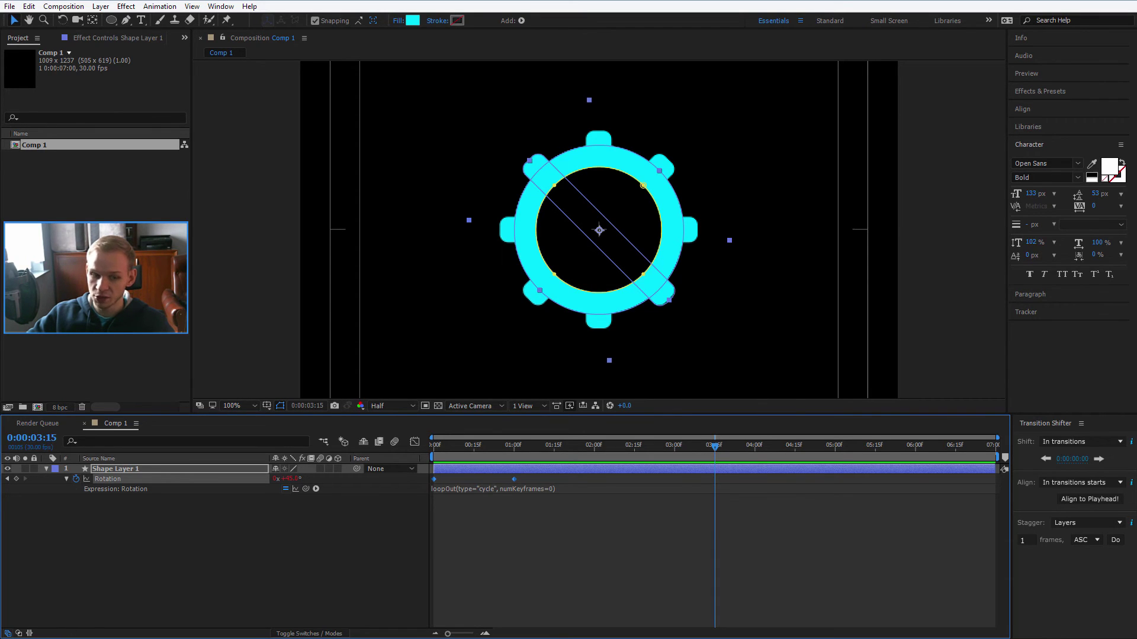
key(alt+Tab)
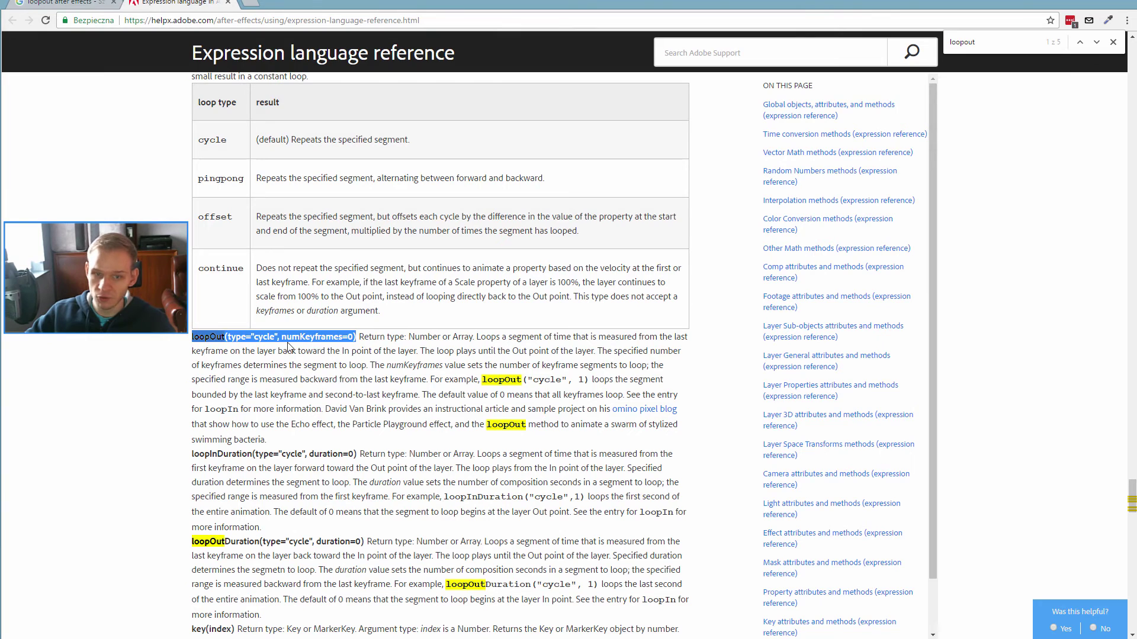
click(430, 382)
drag(463, 381, 484, 380)
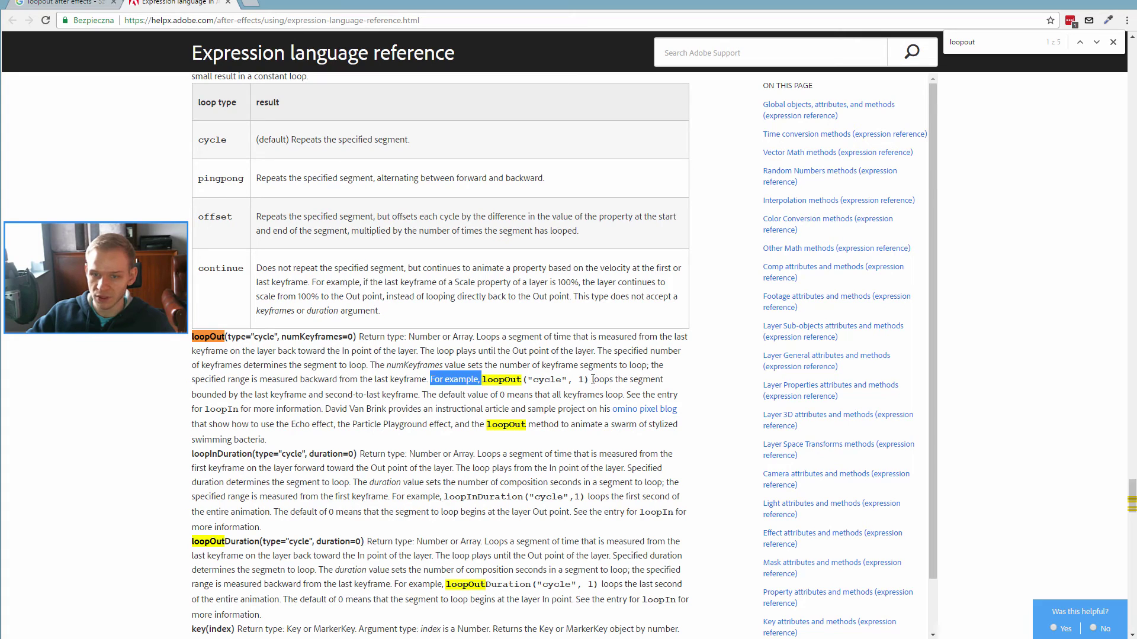
drag(222, 395, 421, 396)
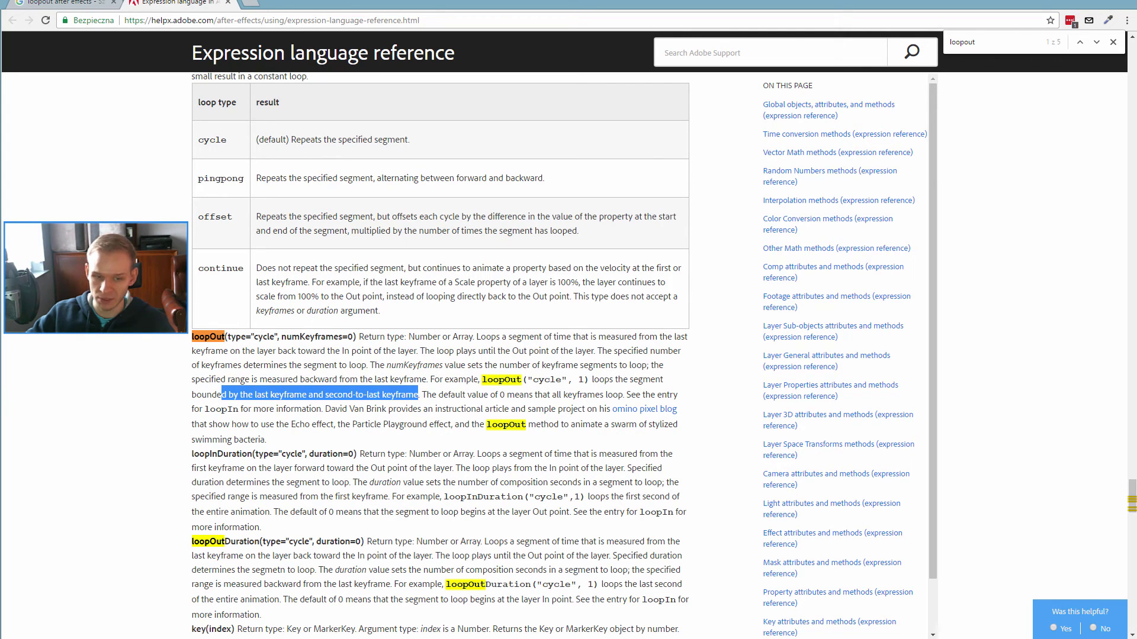
key(alt+Tab)
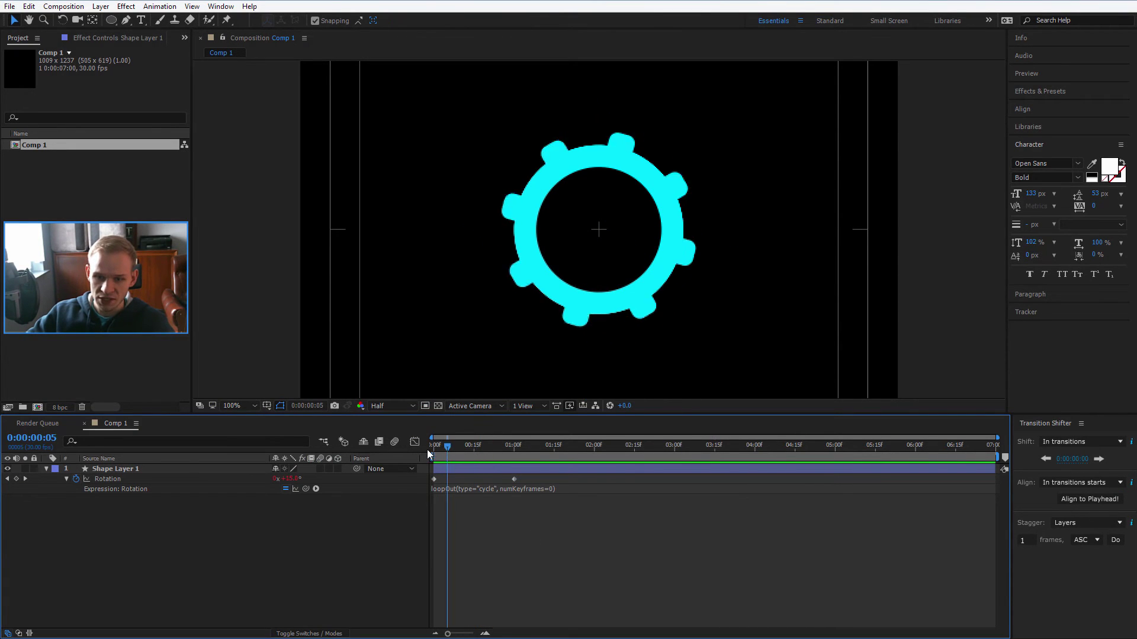
Scrub through the gear's spin up to the three-second keyframe.
mouse_move(427, 450)
mouse_down()
mouse_move(475, 458)
mouse_move(446, 451)
mouse_up()
click(498, 468)
click(530, 556)
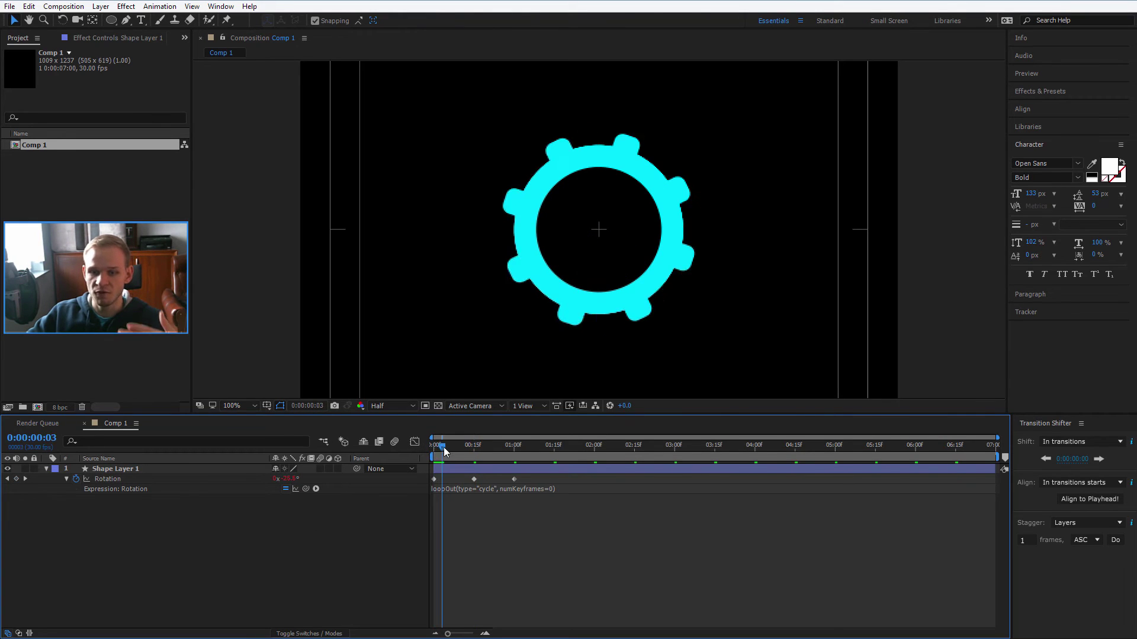
drag(446, 451, 675, 458)
drag(561, 475, 407, 480)
Change the Rotation expression to loopOut(type="cycle", numKeyframes=1).
click(553, 489)
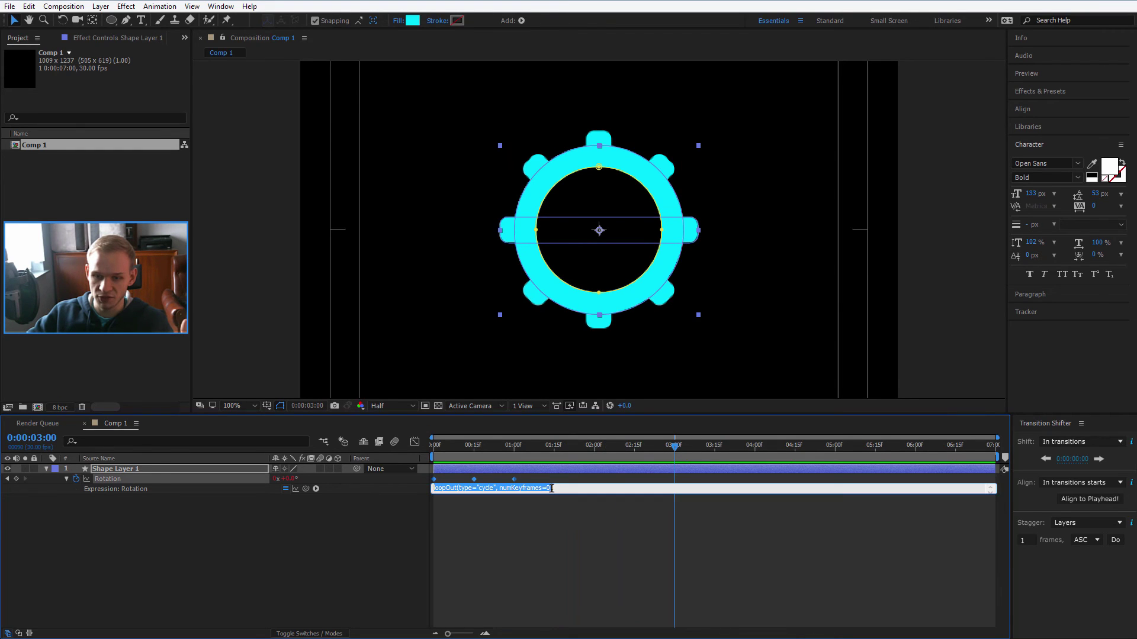
key(BackSpace)
text(1)
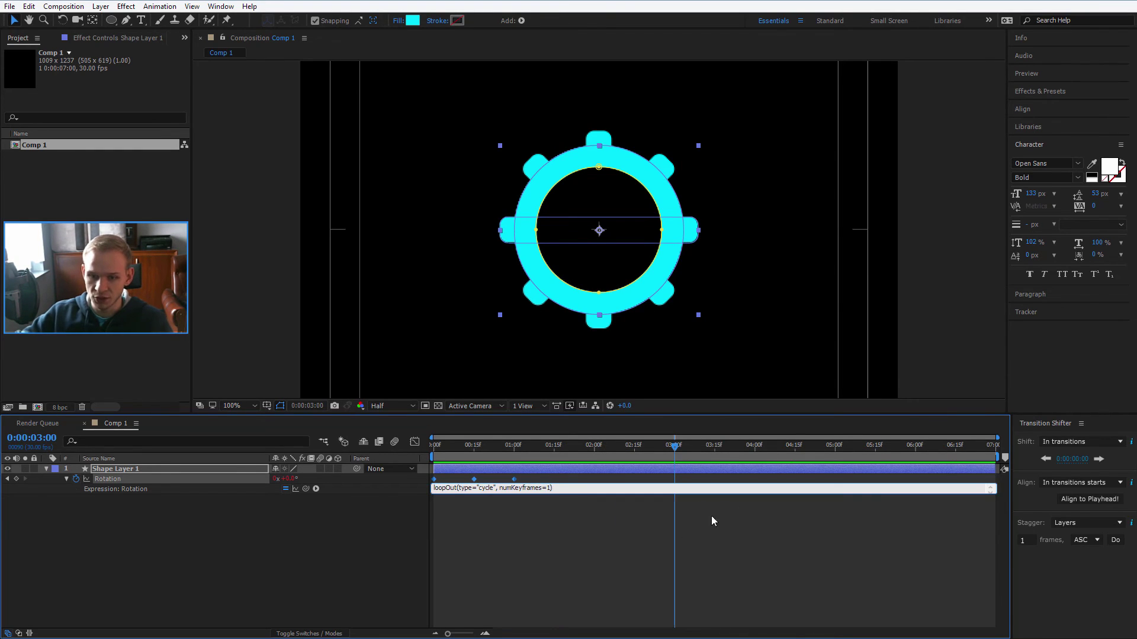
click(692, 517)
Check the Rotation keyframes against the reference's numKeyframes explanation, then scrub the spin.
click(518, 479)
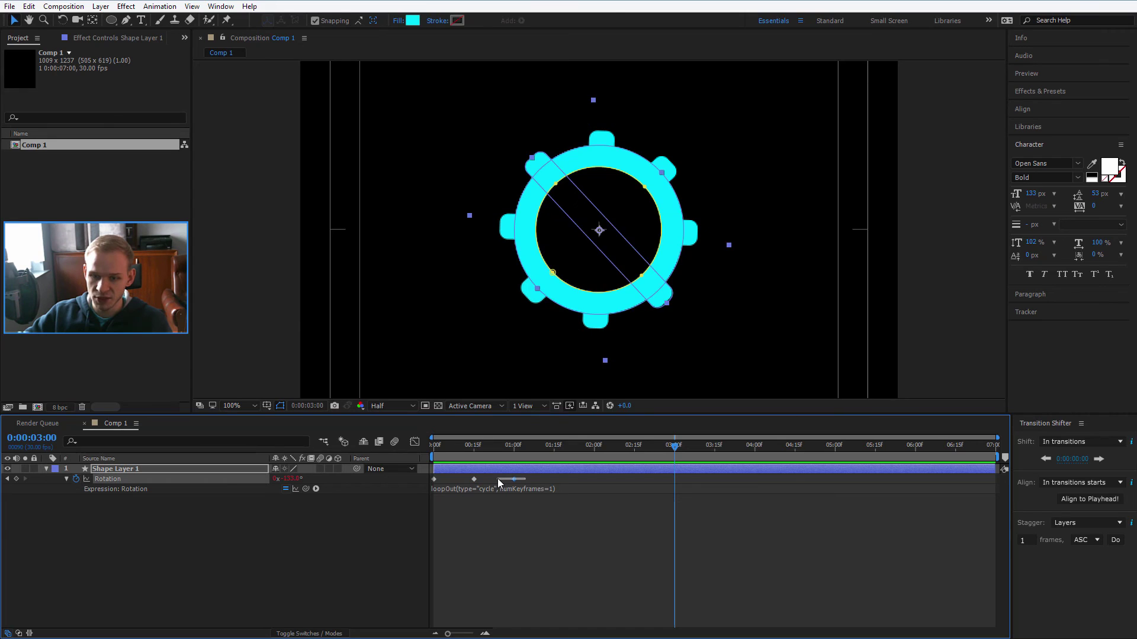
drag(500, 479, 460, 478)
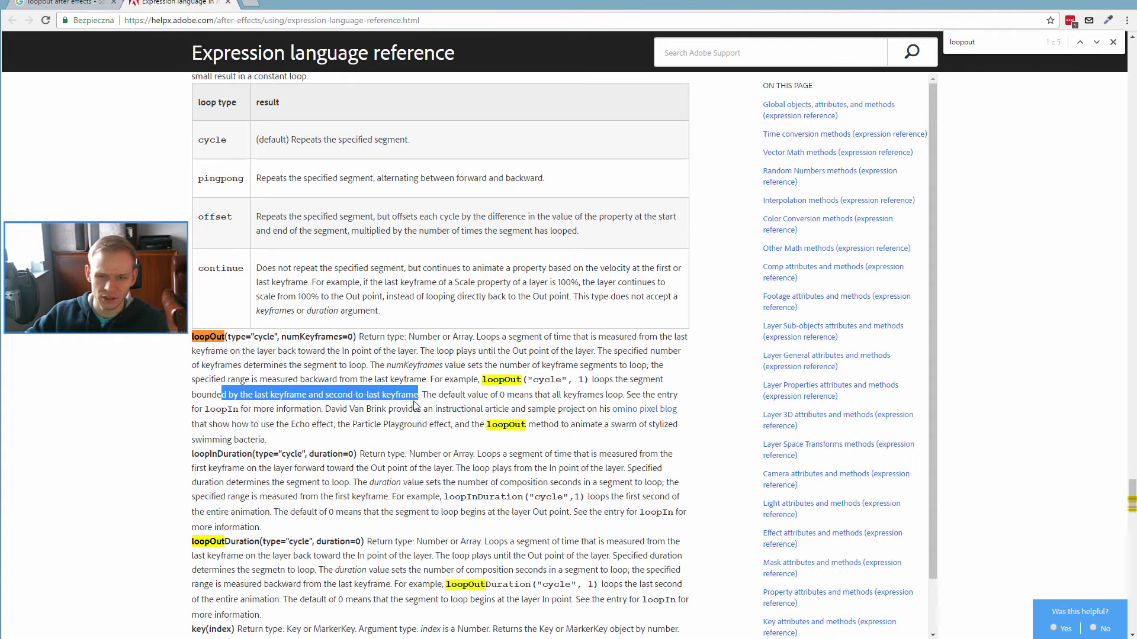
click(398, 399)
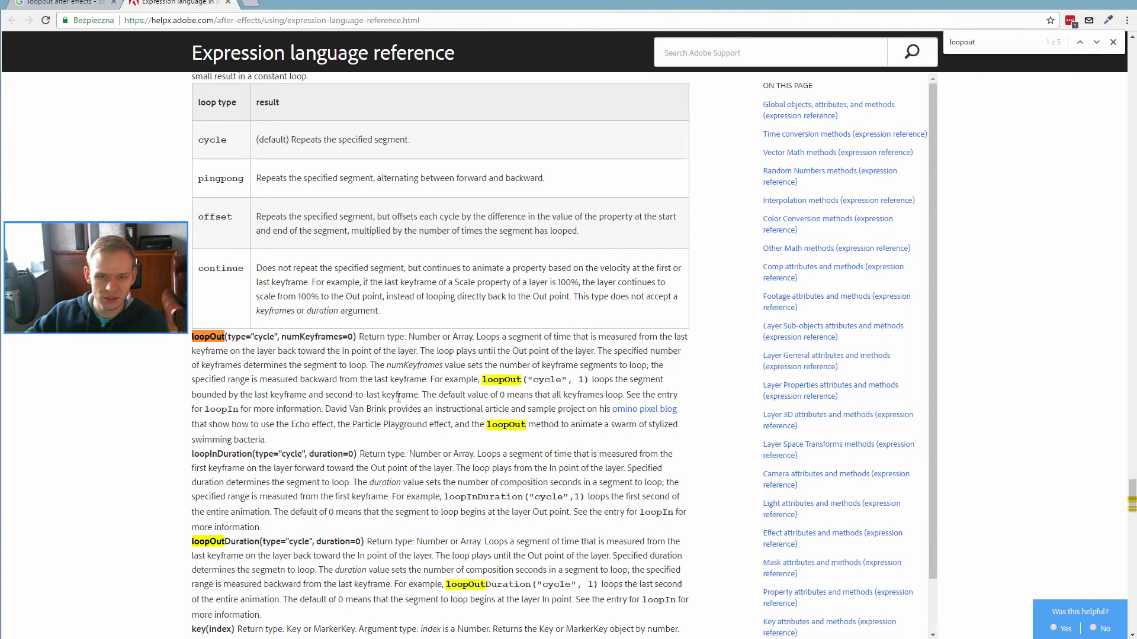
drag(272, 394, 425, 395)
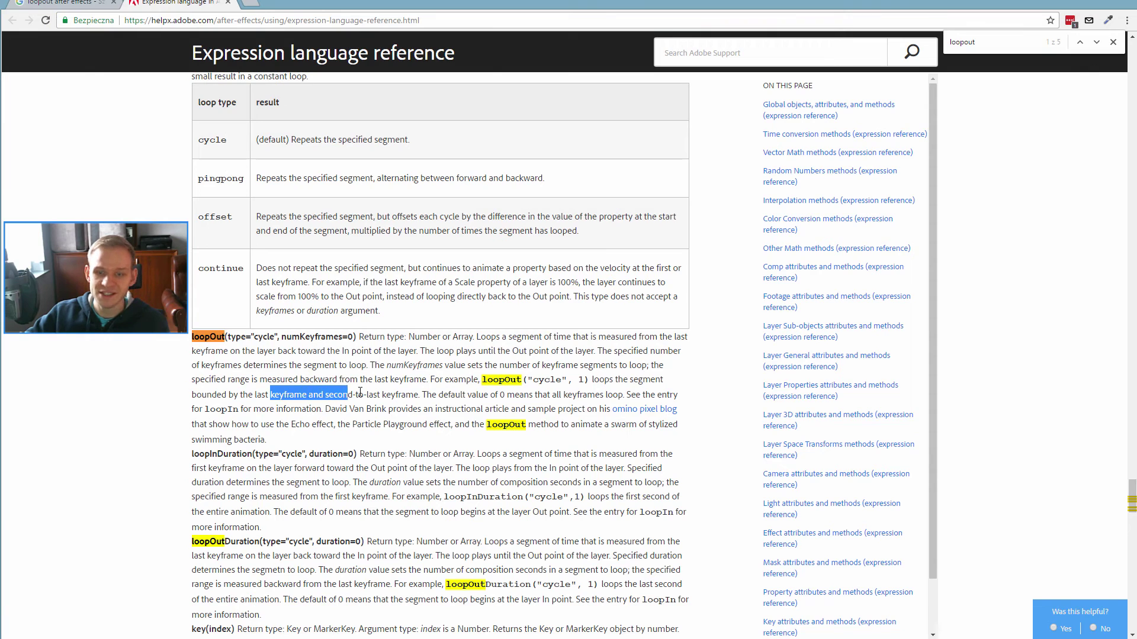
key(alt+Tab)
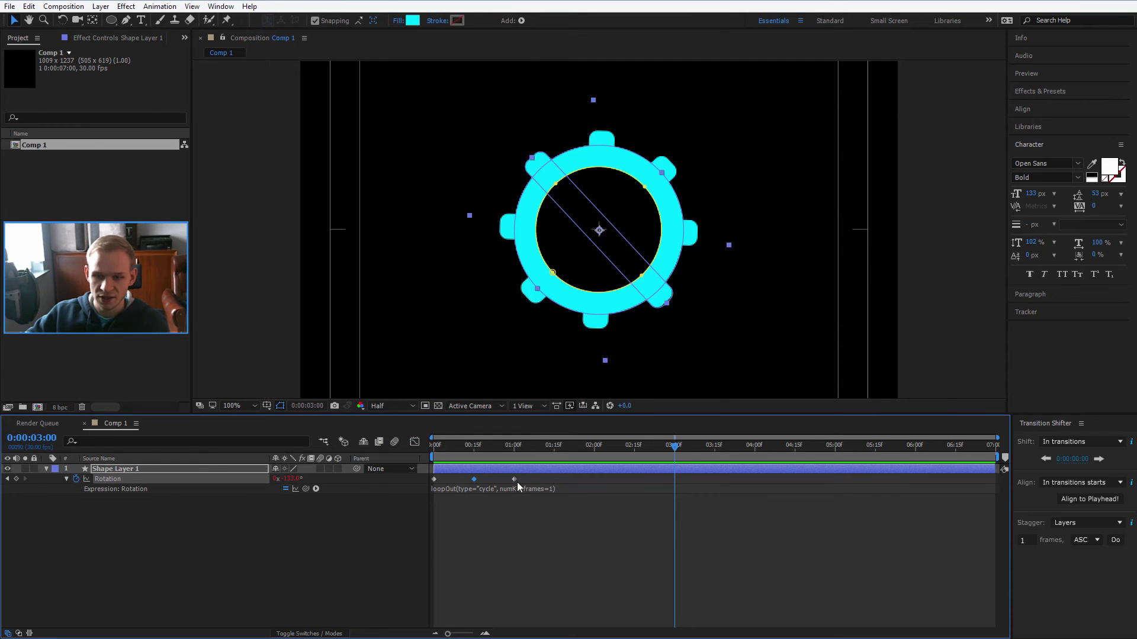
shift+click(516, 479)
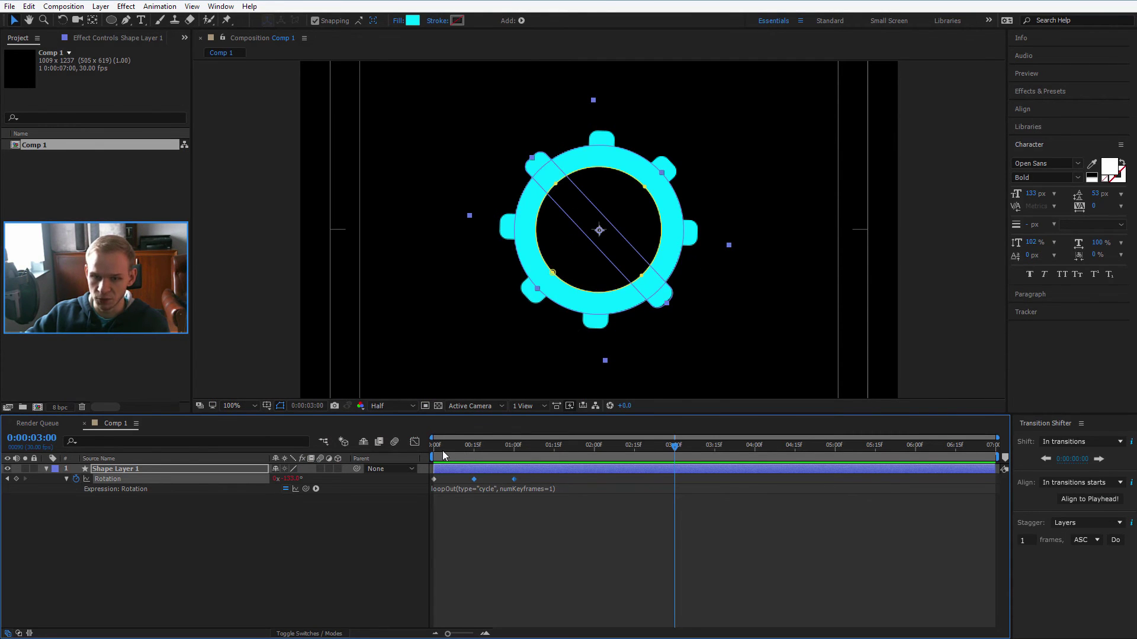
mouse_move(442, 450)
mouse_down()
mouse_move(423, 450)
mouse_move(544, 466)
mouse_move(675, 460)
mouse_up()
Scrub past the last keyframe and play back the current spin.
click(707, 508)
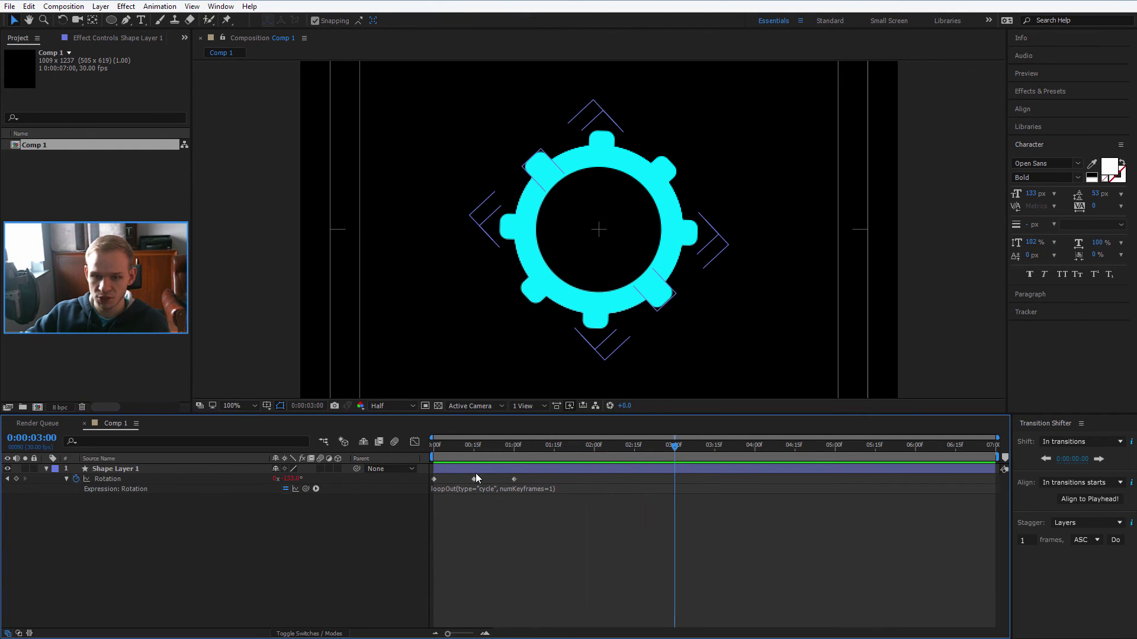
drag(681, 445, 710, 444)
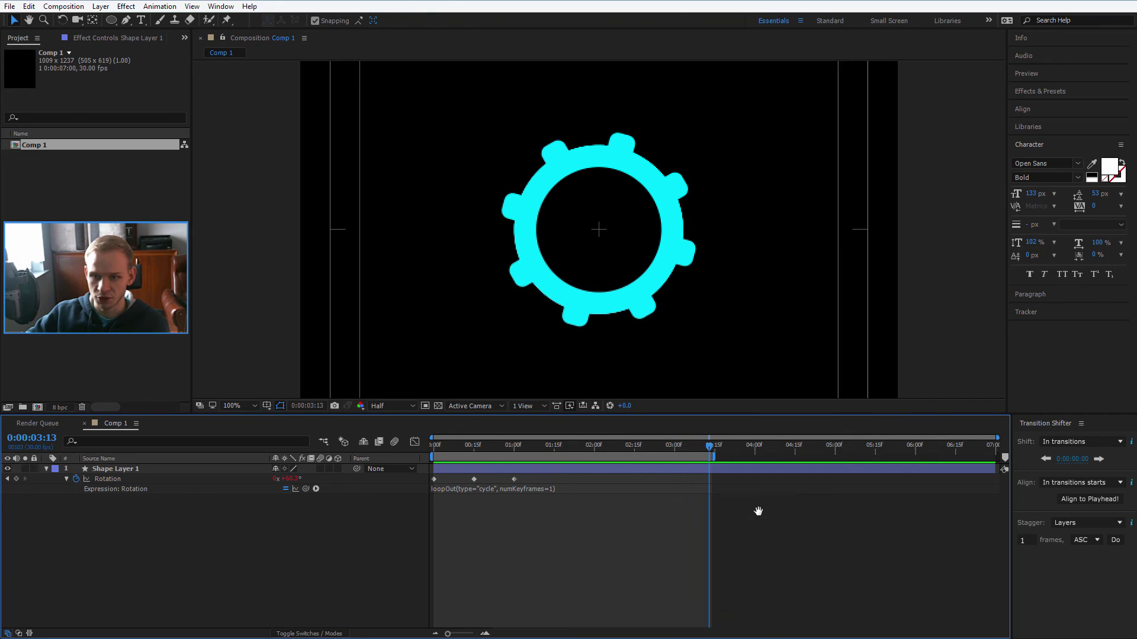
key(space)
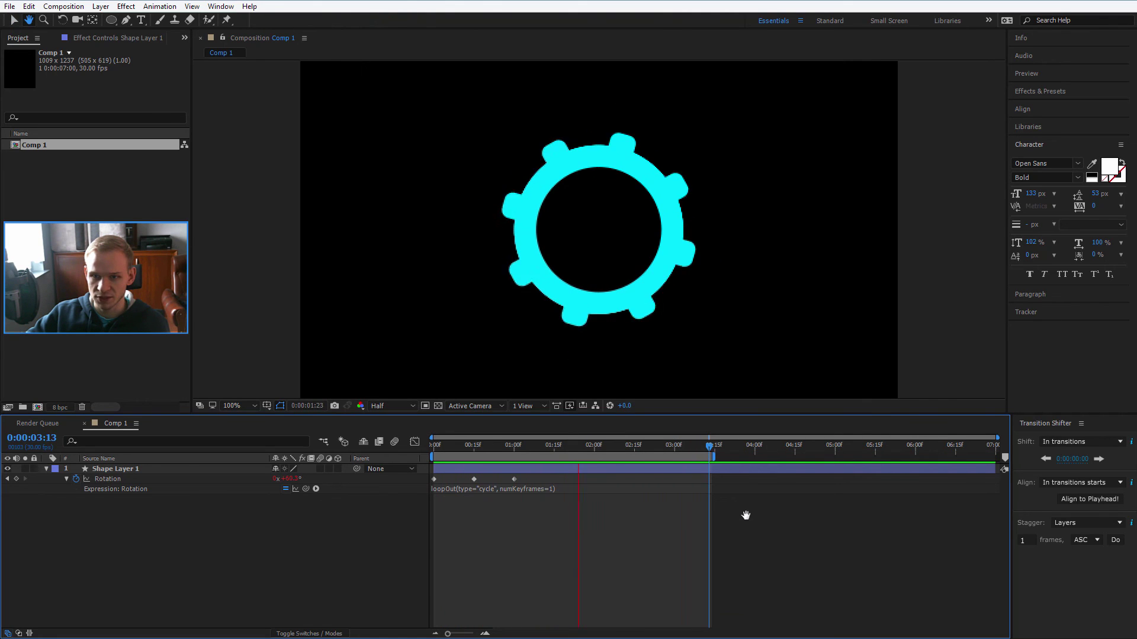
key(space)
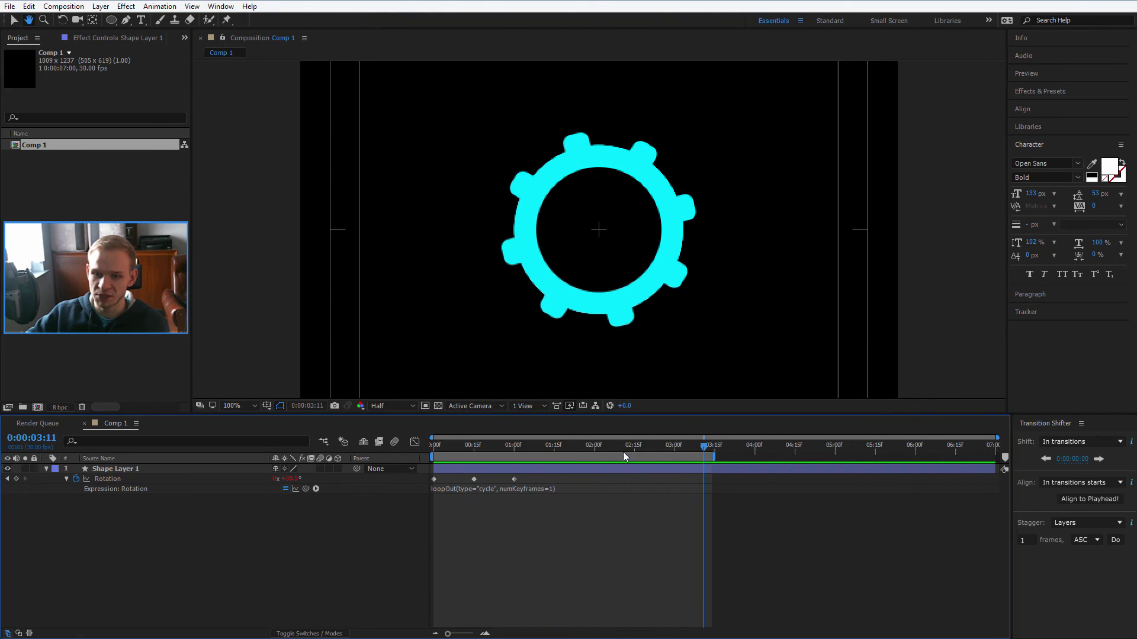
Delete the middle Rotation keyframe and preview the two-keyframe loop.
click(557, 467)
click(473, 480)
key(Delete)
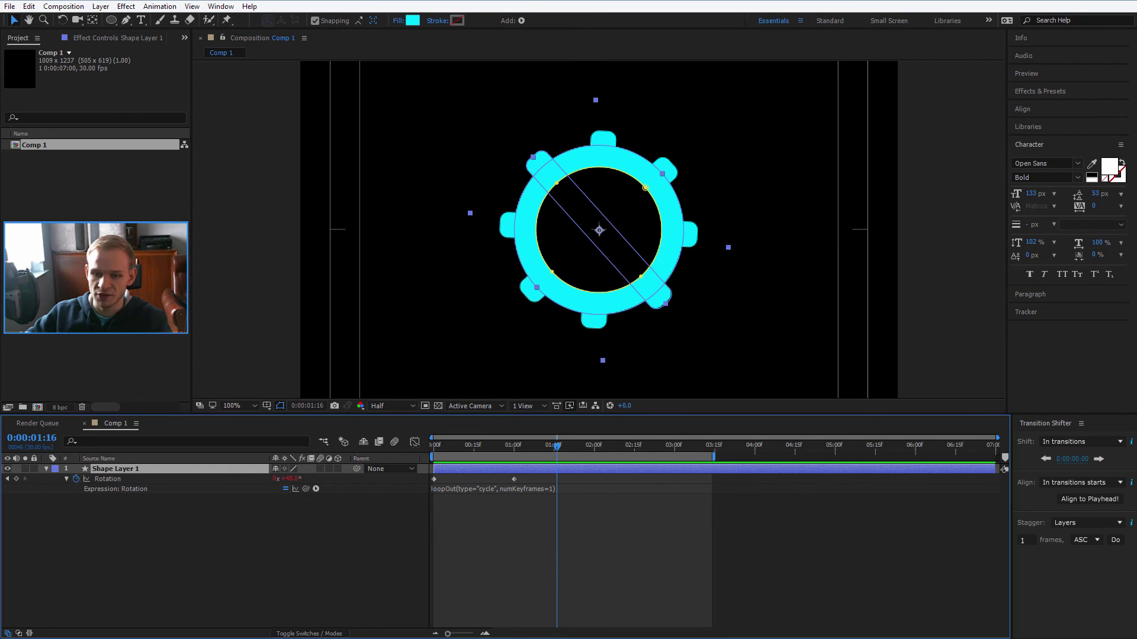
click(435, 444)
key(space)
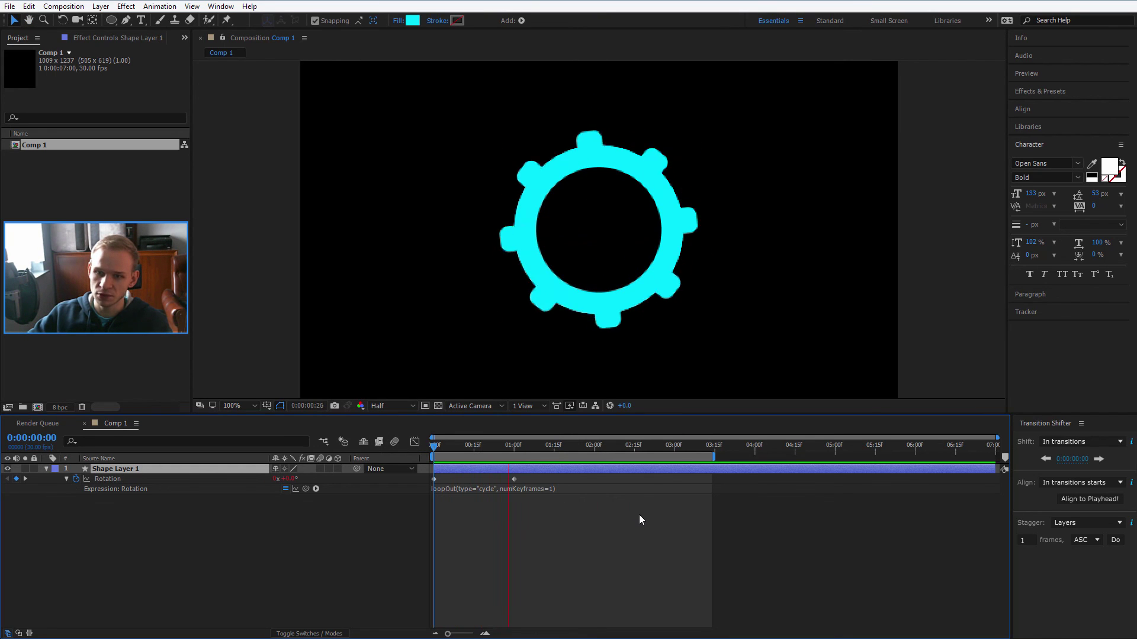
key(space)
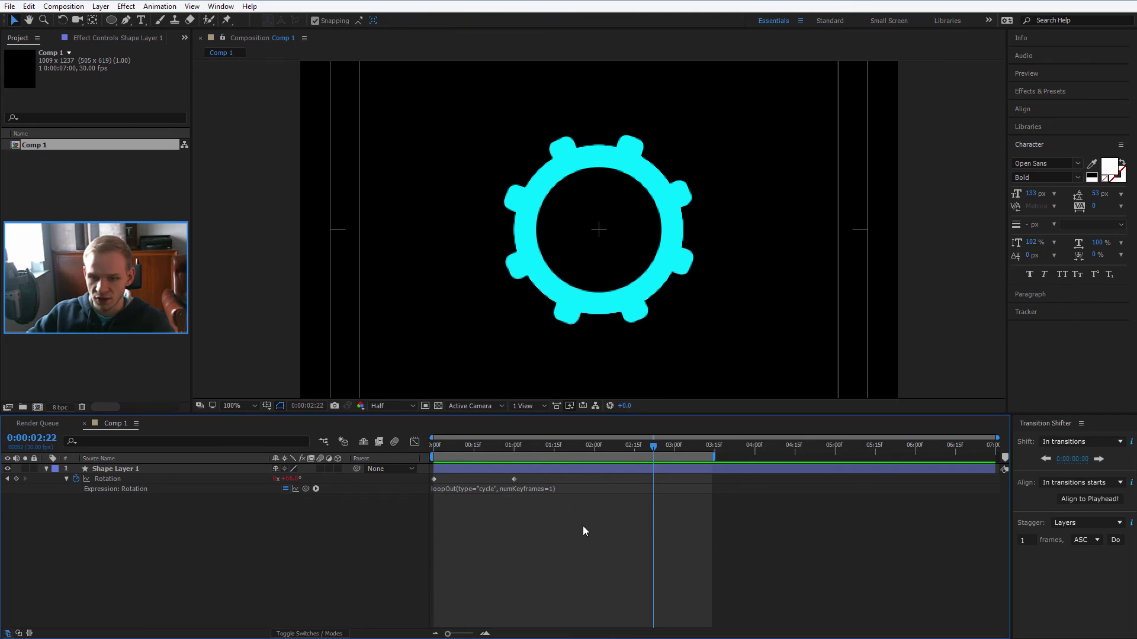
Set the expression back to numKeyframes=0 and play the looping rotation from the start.
click(550, 491)
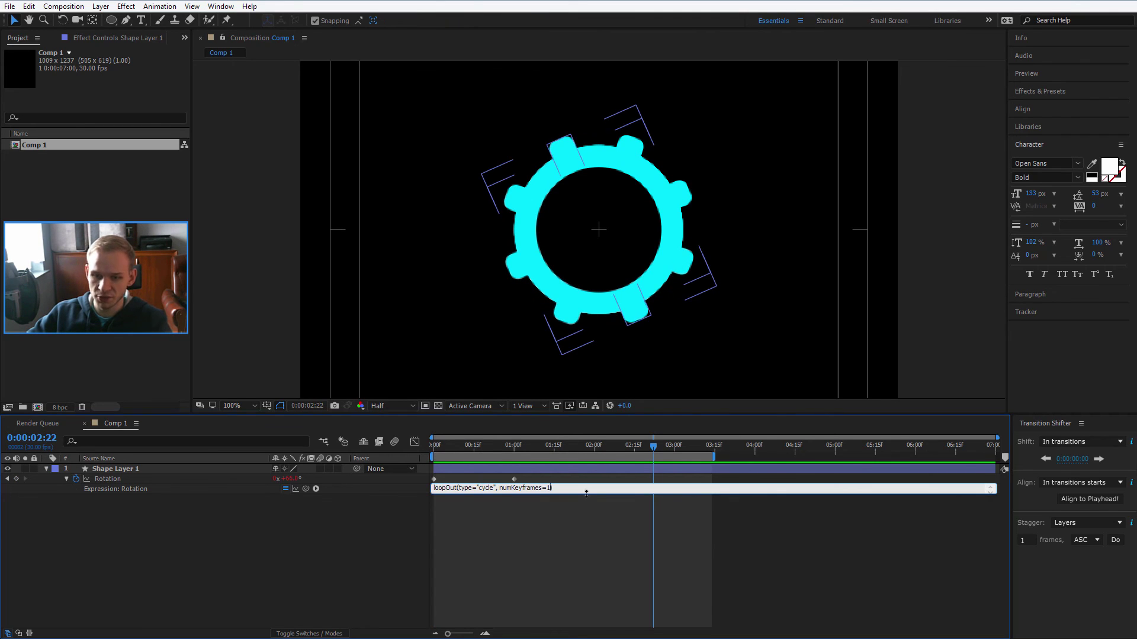
key(BackSpace)
text(0)
click(631, 551)
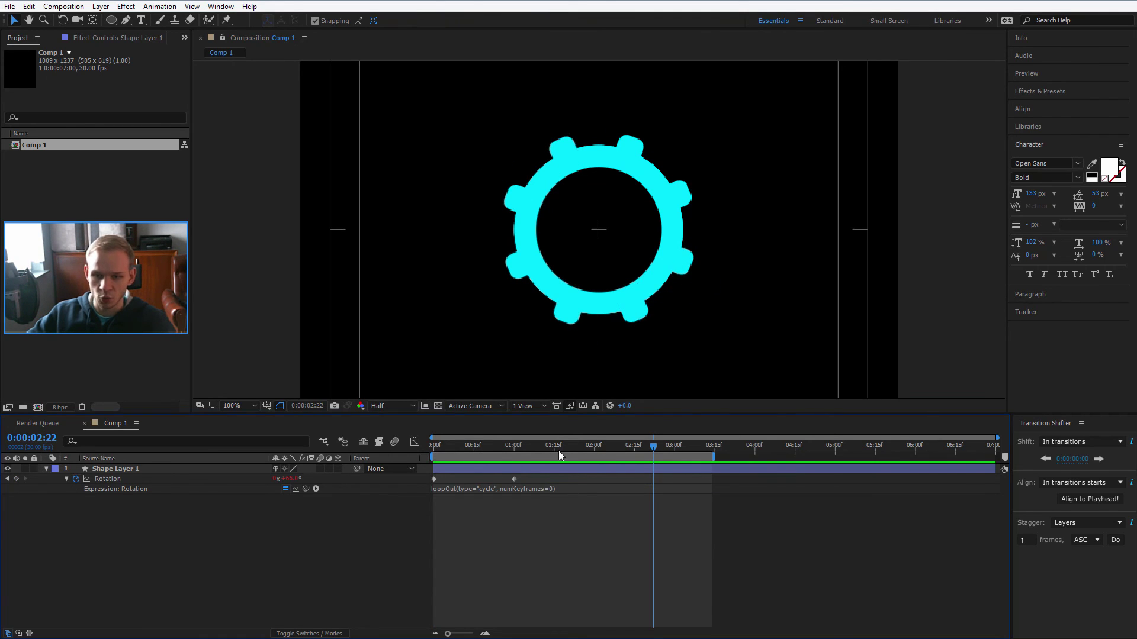
drag(559, 446, 433, 447)
key(space)
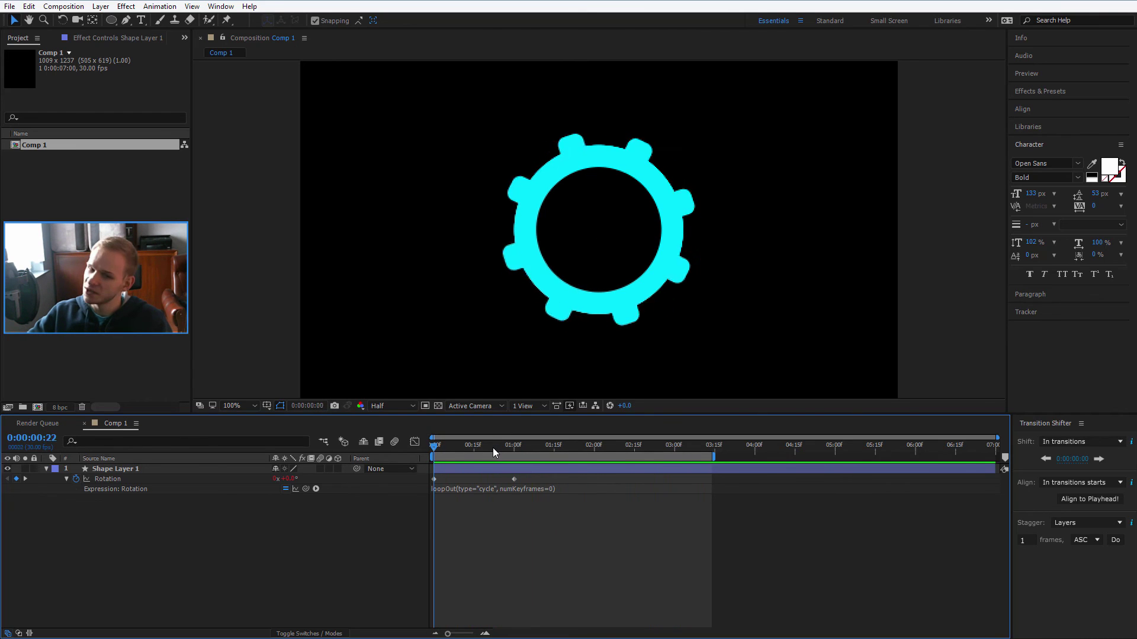
drag(493, 448, 604, 451)
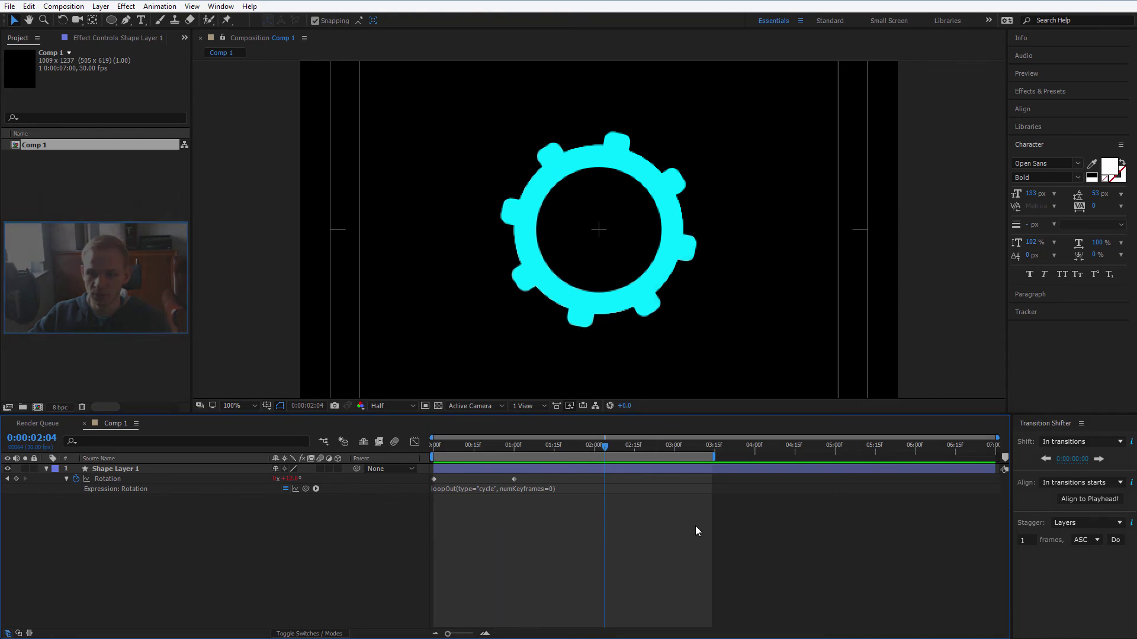